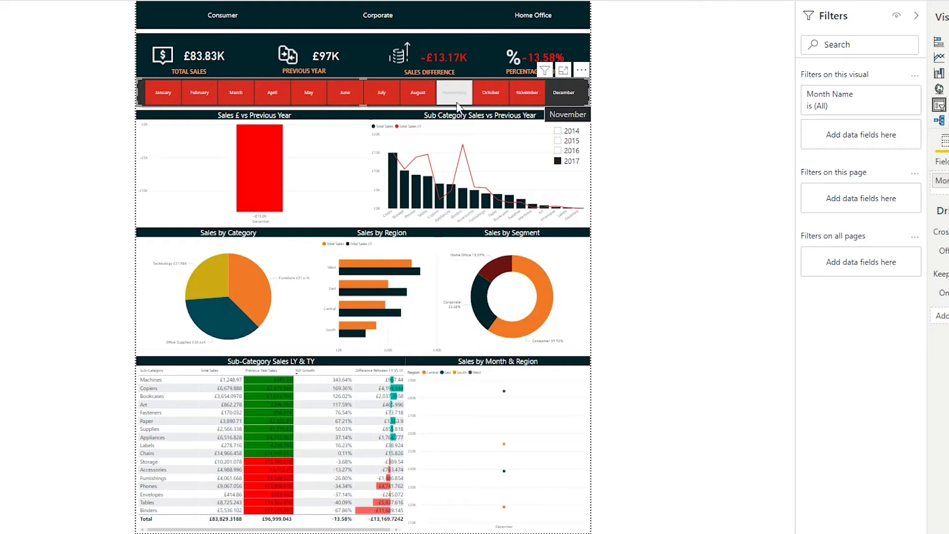
Examine how the sales dashboard responds to the September and December filters, the year 2016 and the Consumer segment.
left_click(457, 99)
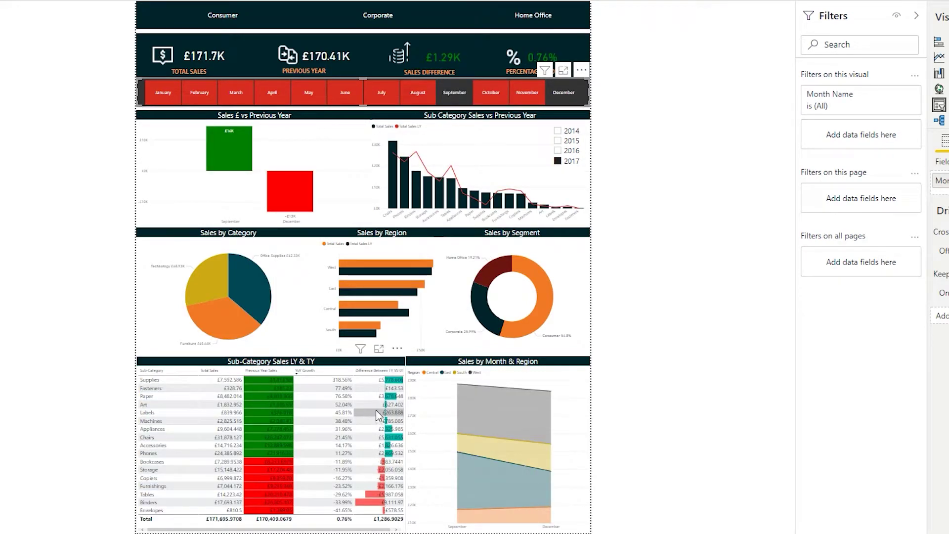
left_click(562, 96)
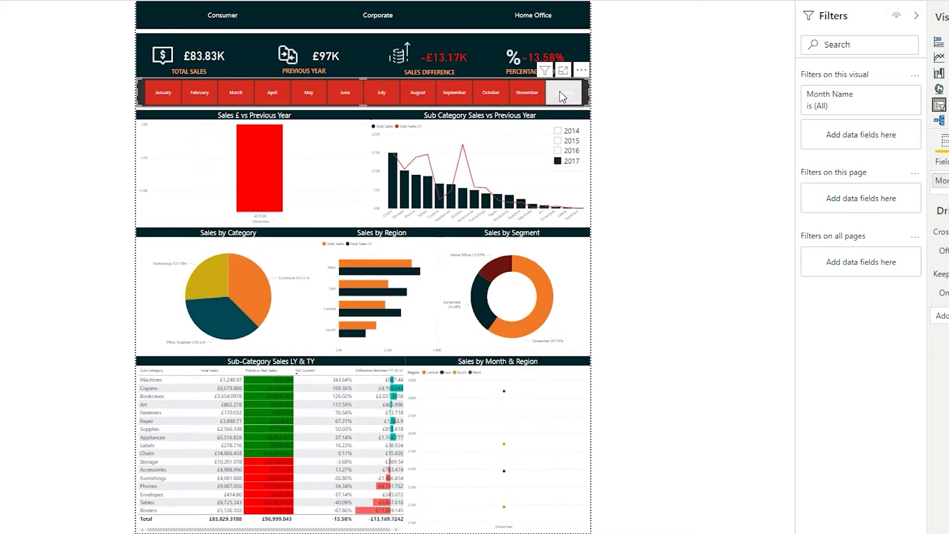
left_click(562, 94)
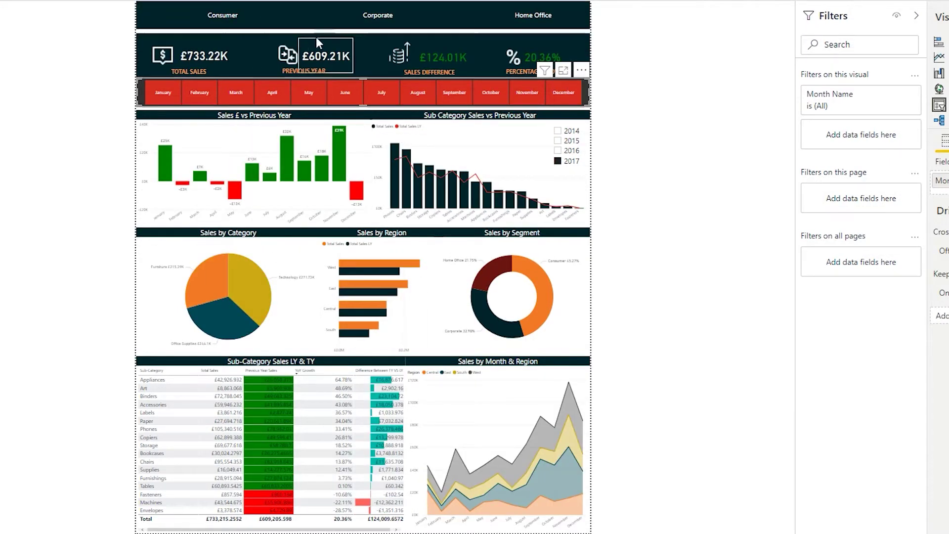
left_click(565, 153)
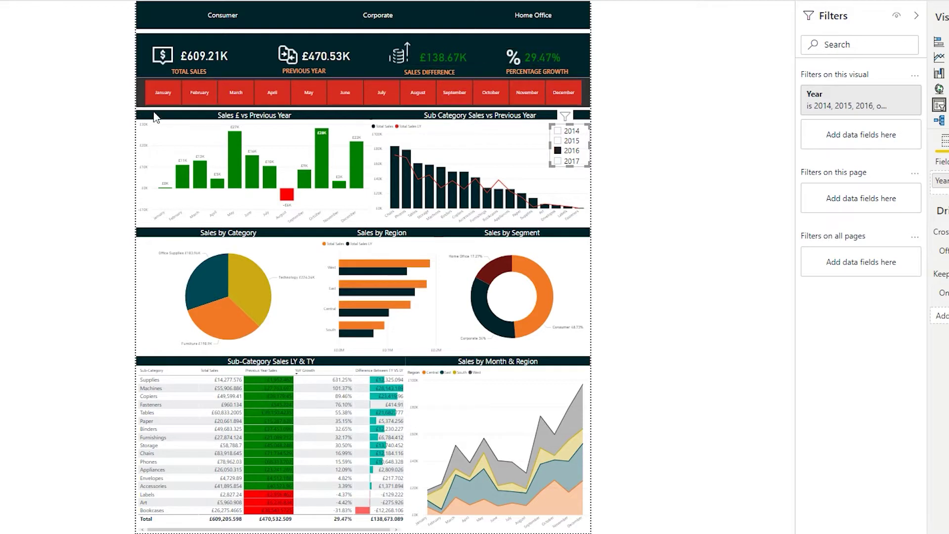
left_click(222, 15)
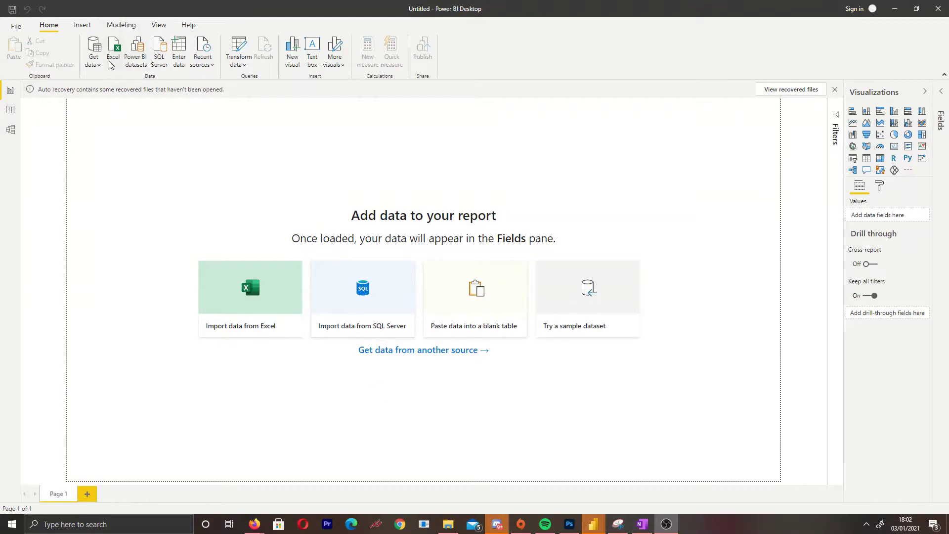
left_click(86, 65)
left_click(113, 108)
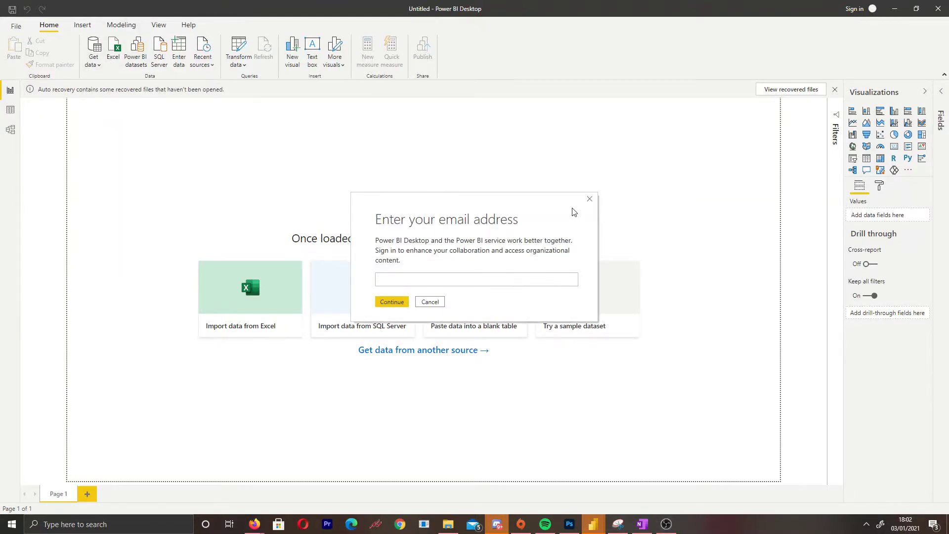
left_click(590, 199)
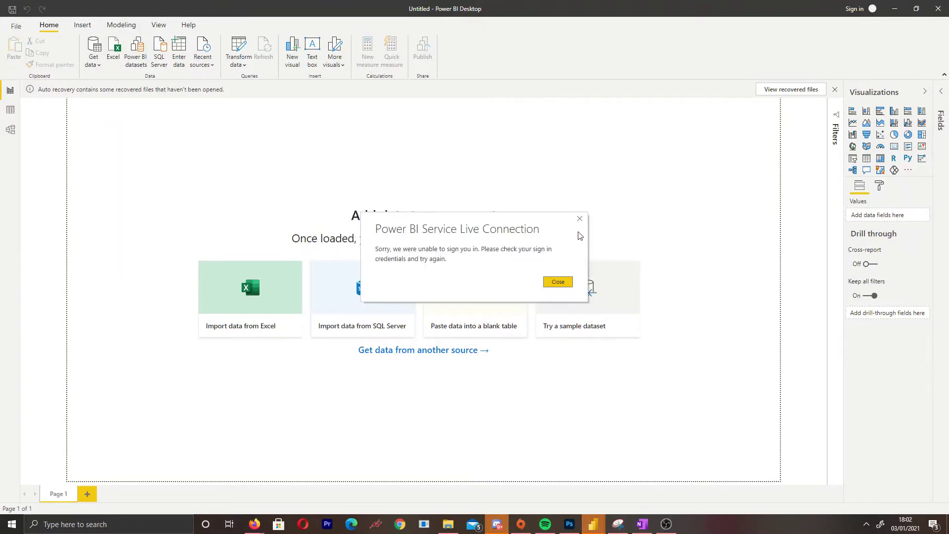
left_click(580, 218)
Connect to Copy of Sample - Superstore.xls, select the Orders sheet after previewing the others, and open it for transformation.
left_click(113, 54)
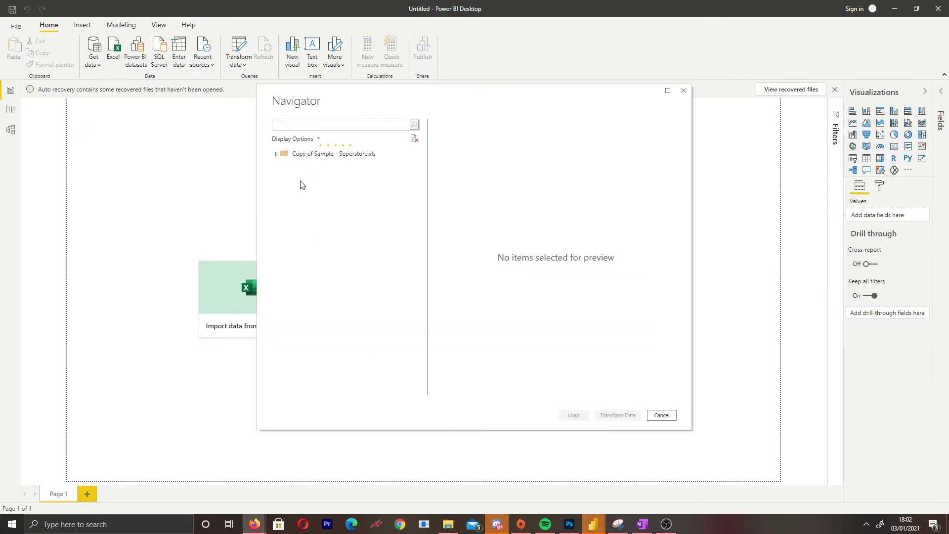
left_click(286, 166)
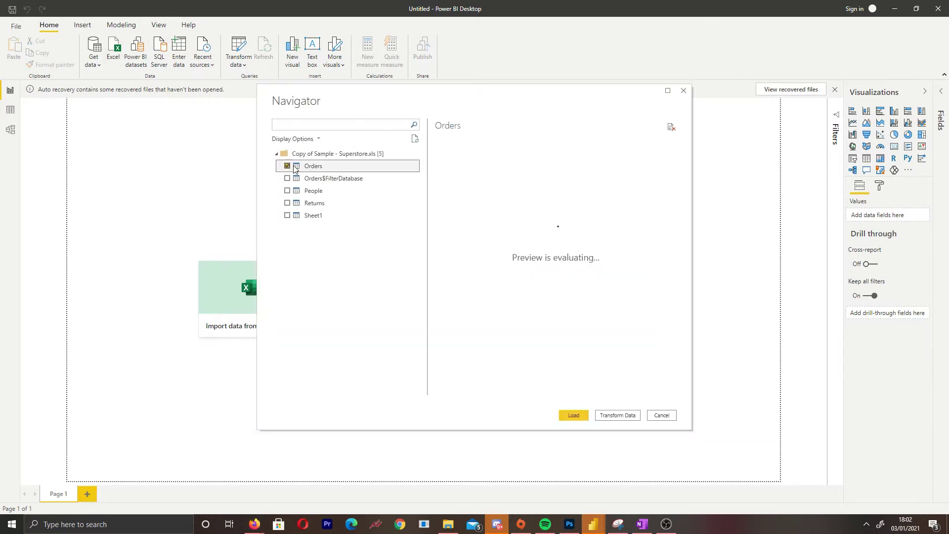
left_click(328, 204)
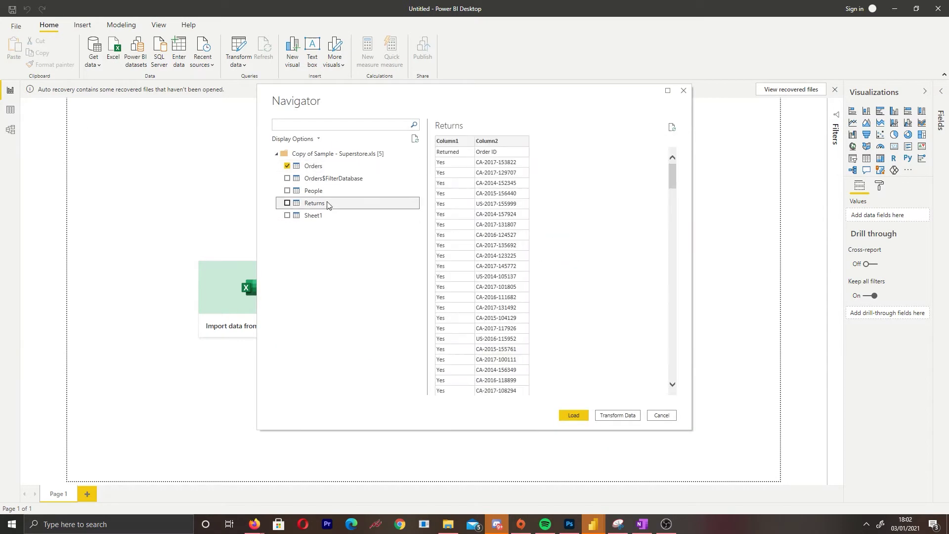
left_click(317, 216)
left_click(327, 192)
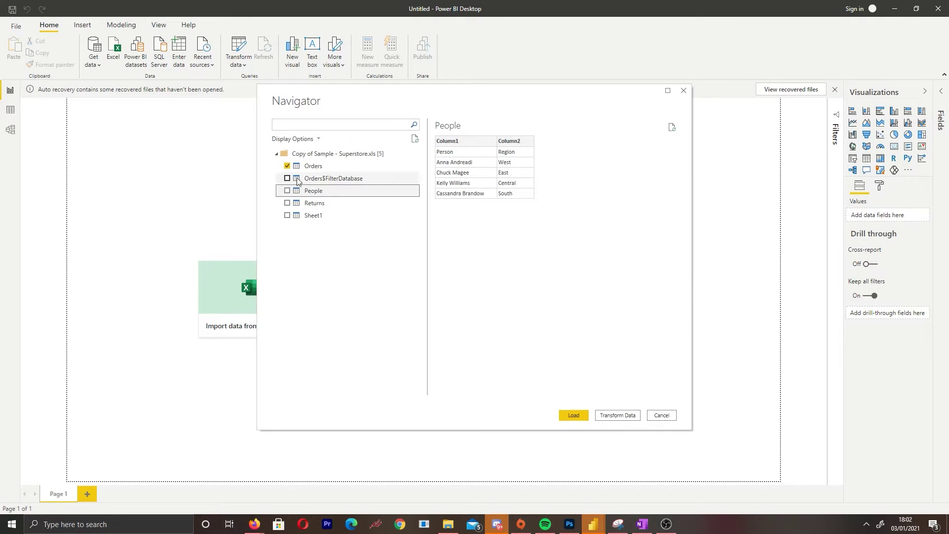
left_click(631, 418)
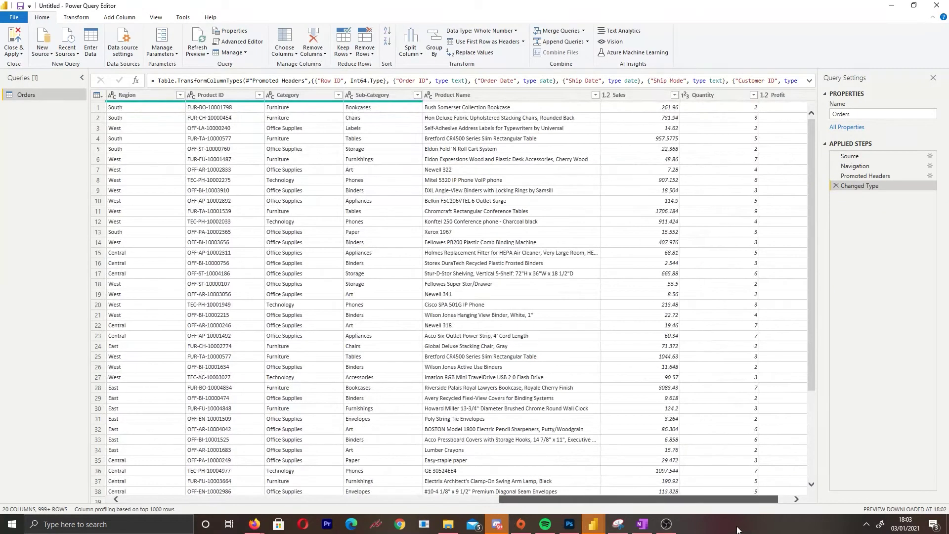
Set the Sales column's data type to fixed decimal number, check the date columns, and apply the Orders query to the report.
left_click(621, 95)
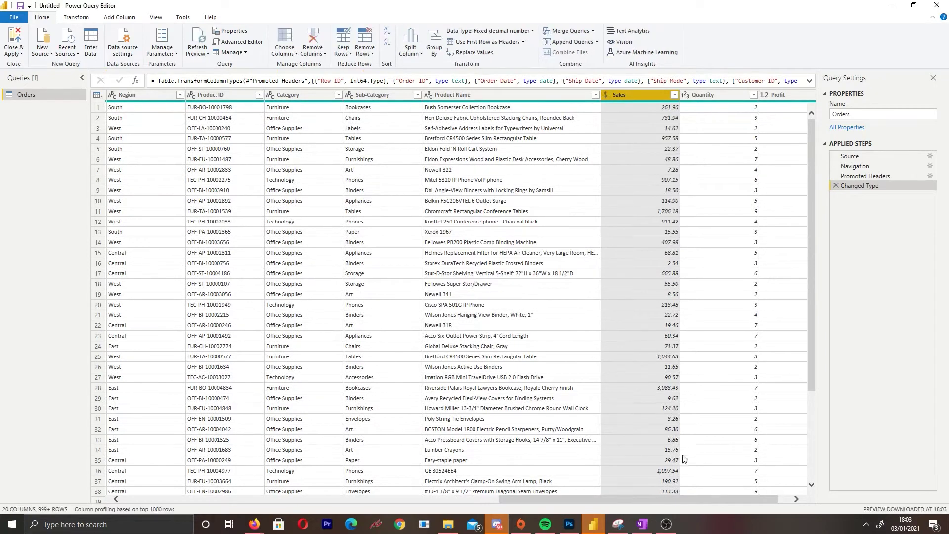
left_click_drag(609, 503, 220, 503)
left_click(268, 95)
left_click(349, 95)
left_click(287, 120)
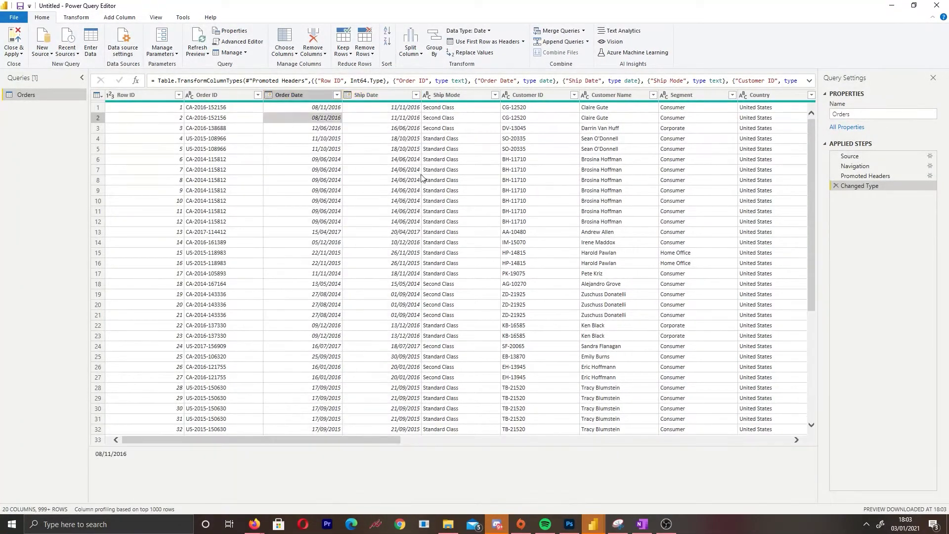
left_click(25, 41)
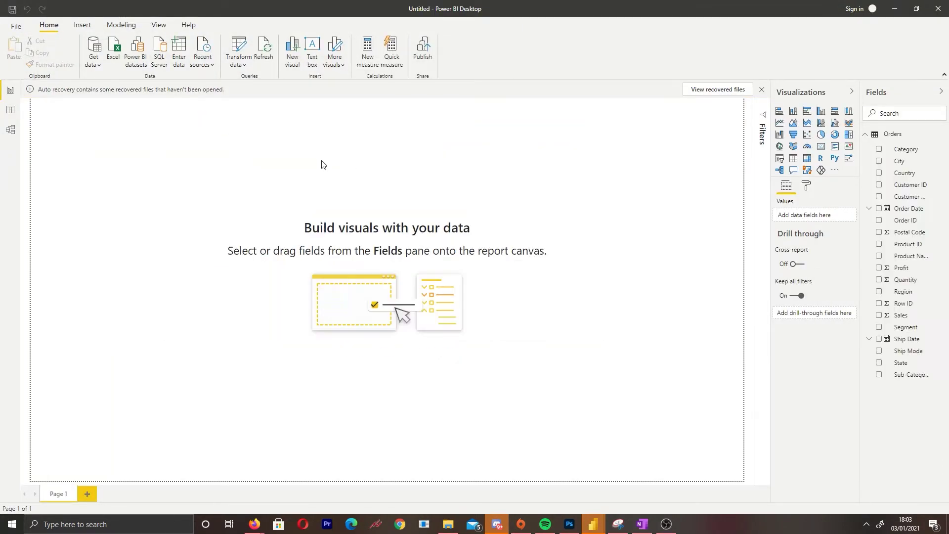
Create a blank query and open its code in the Advanced Editor.
left_click(93, 64)
left_click(119, 223)
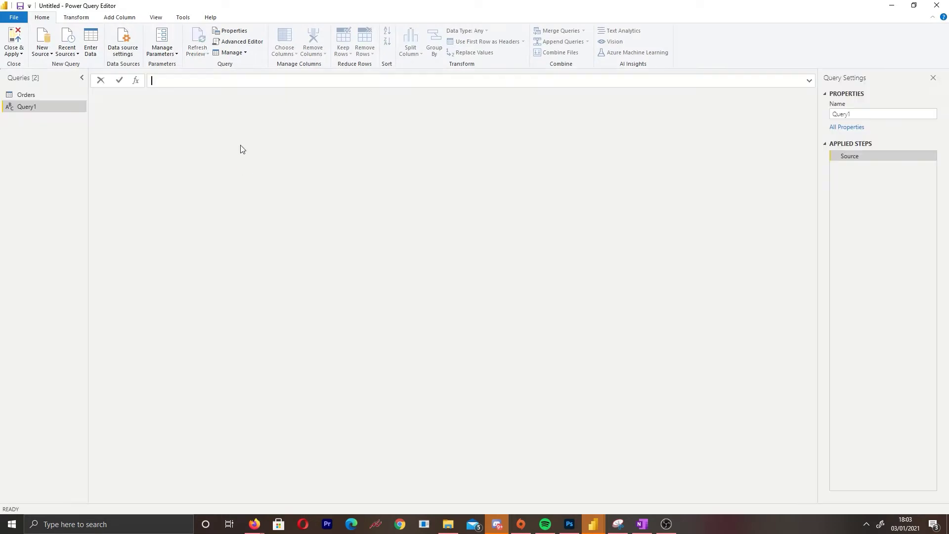
left_click(156, 18)
left_click(300, 42)
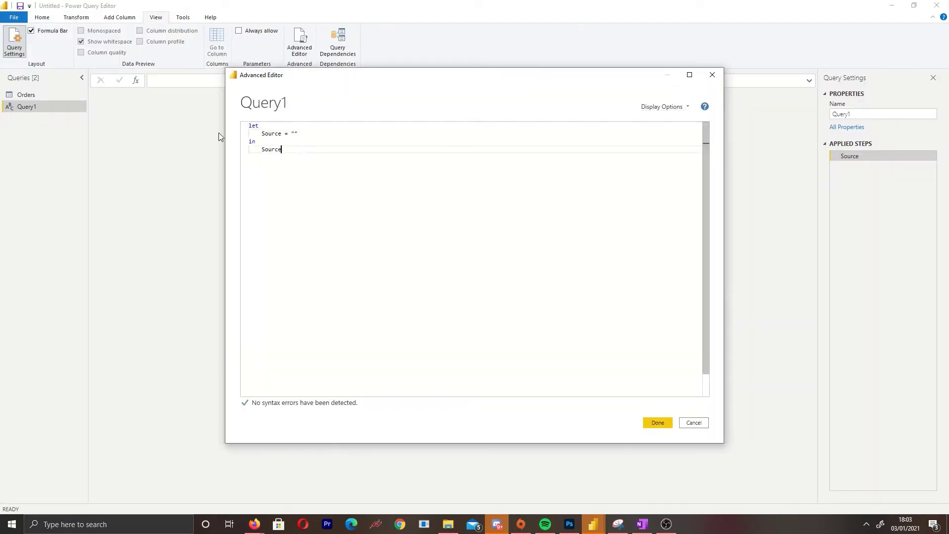
Replace the default query code with a Let block defining StartDate =#date(2010,1,1), YearsToGenerate = 10 and starting BaseList=List.Dates(.
key("ctrl+a")
key("Delete")
type("Let")
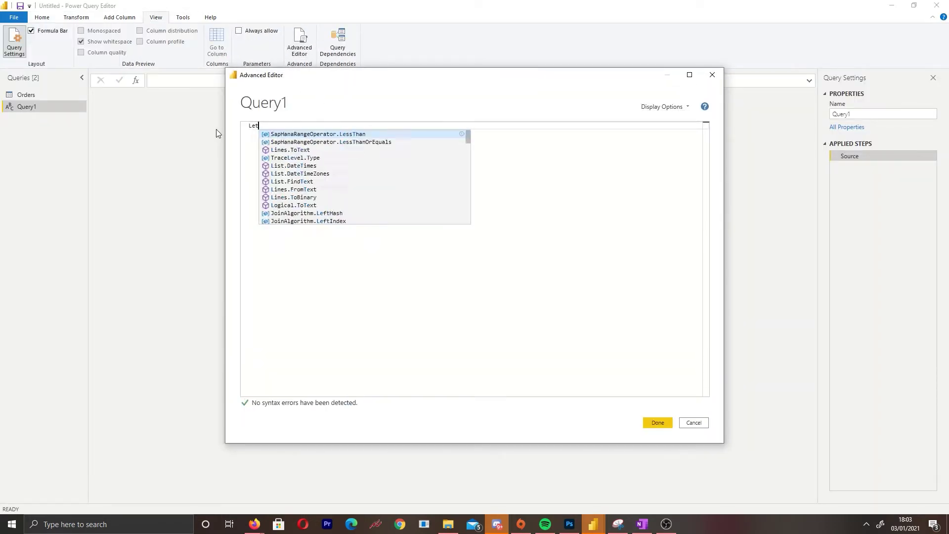
key("Return")
key("Tab")
type("StartDate")
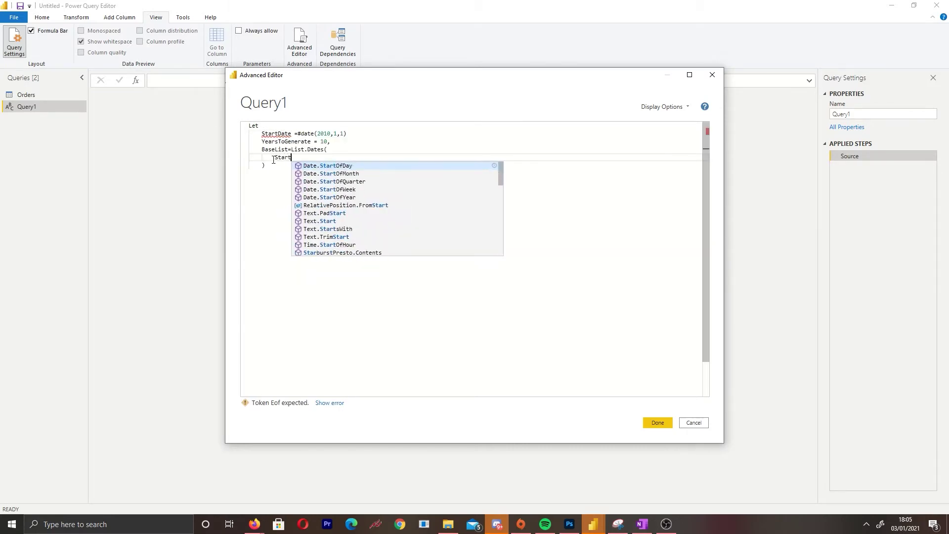
Fill the List.Dates arguments with StartDate, YearsToGenerate*365 and #Duration(1,0,0,0), and begin the in clause after them.
type("tartDate,")
key("Return")
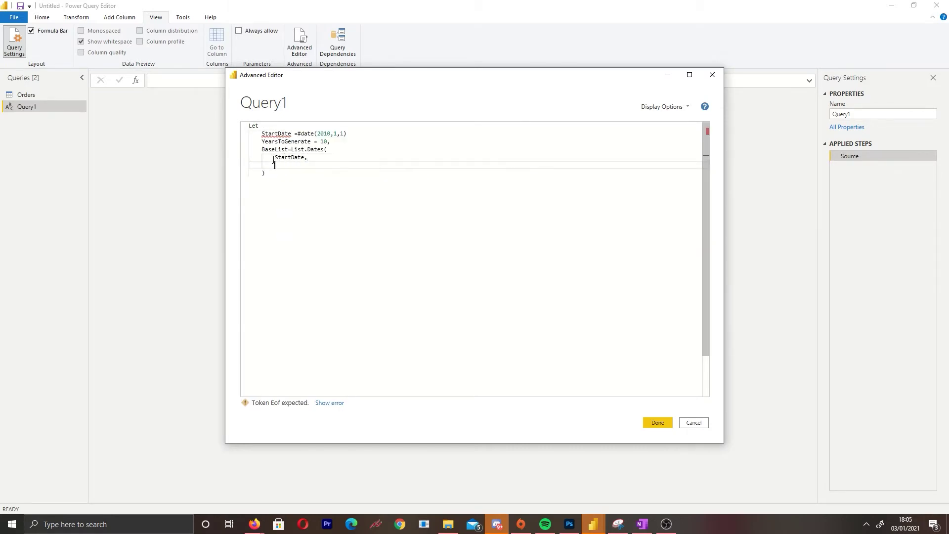
type("YearsToGenerate*365")
key("Return")
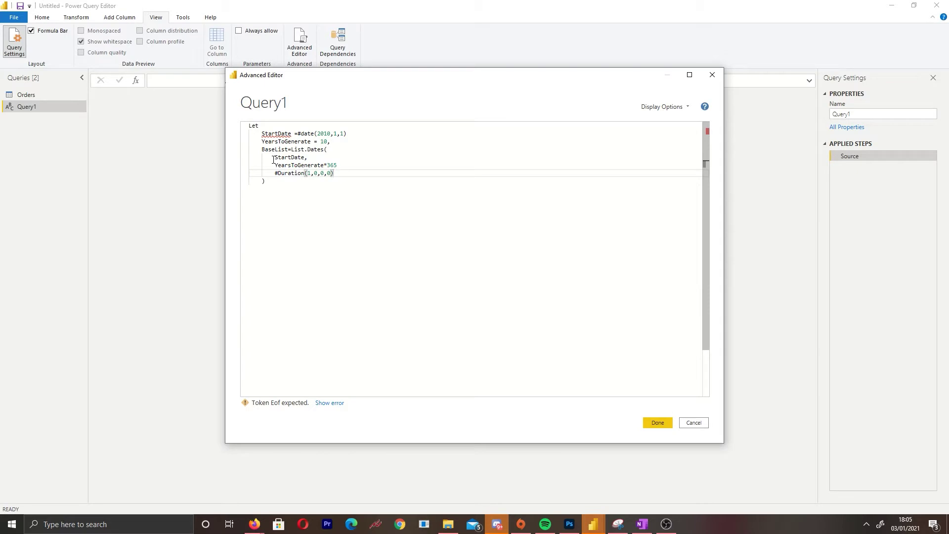
key("Down")
key("Return")
type("in")
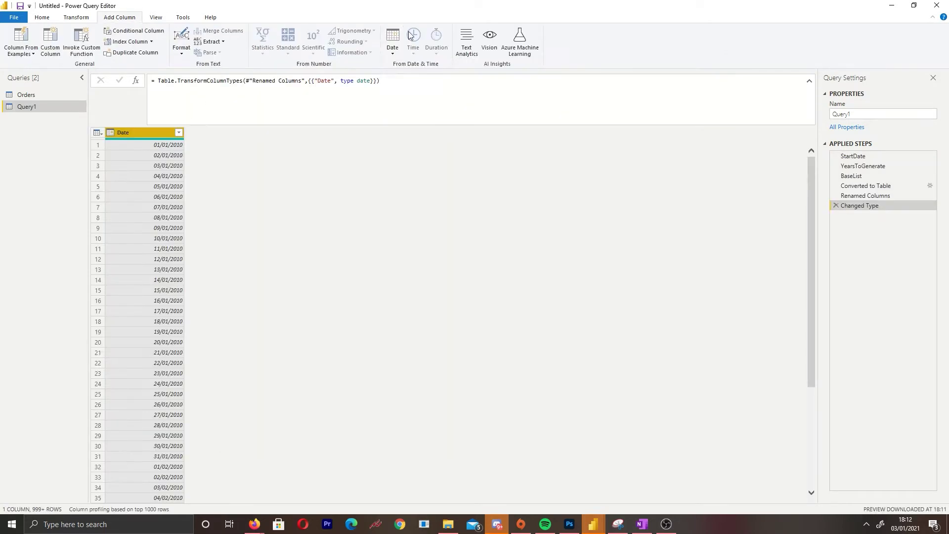
Add Year and Month number columns derived from the Date column.
left_click(392, 42)
mouse_move(405, 98)
left_click(494, 99)
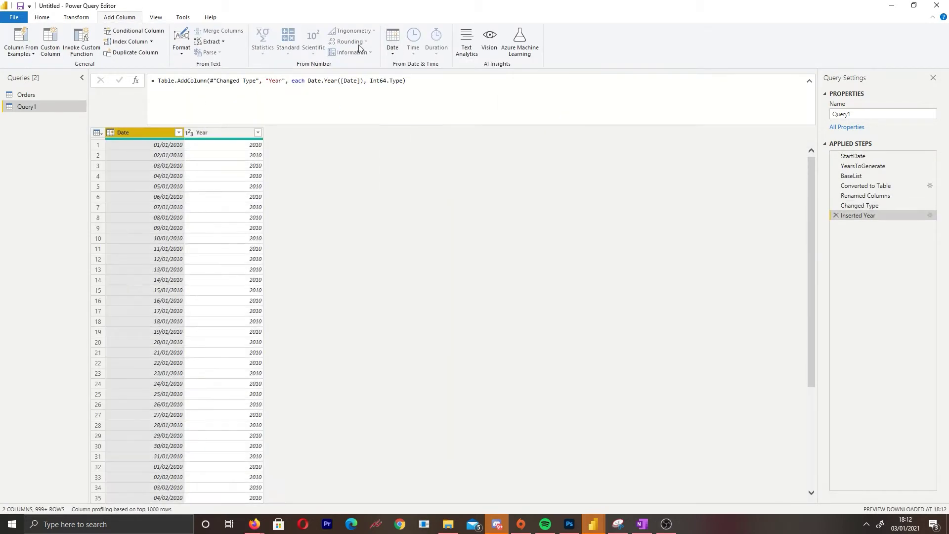
left_click(393, 42)
left_click(498, 110)
Add Month Name and Days in Month columns derived from the Date column.
left_click(144, 132)
left_click(392, 42)
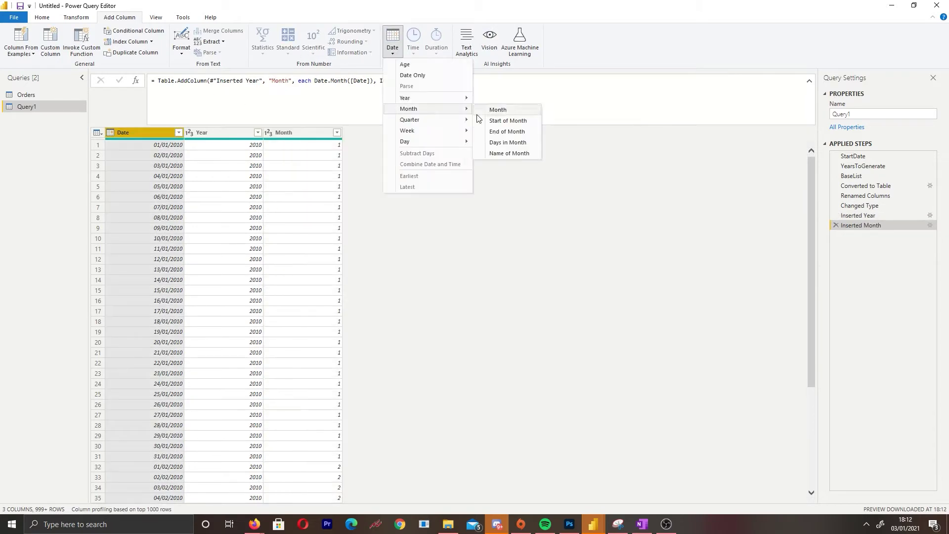
left_click(508, 153)
left_click(182, 42)
left_click(181, 42)
left_click(393, 42)
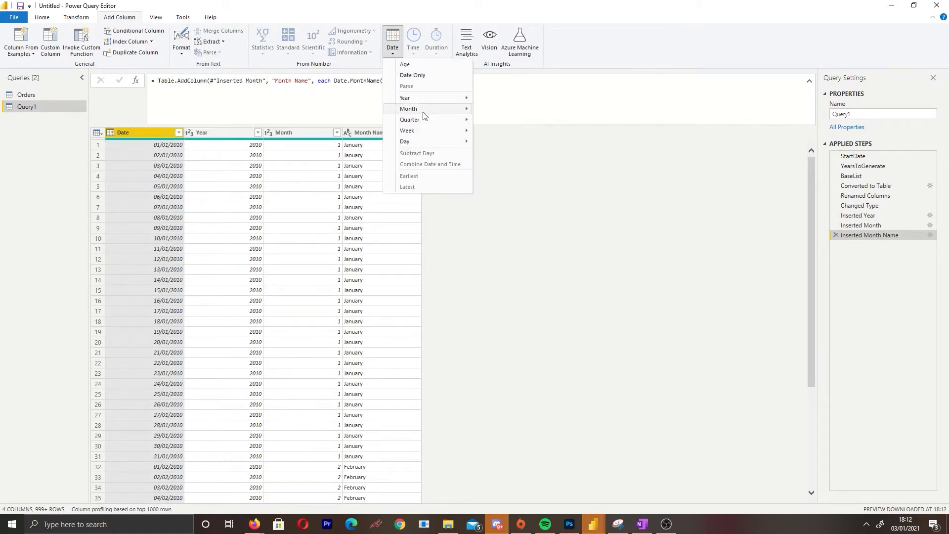
left_click(508, 142)
Add a Quarter of Year column derived from the Date column.
left_click(144, 132)
left_click(181, 42)
left_click(392, 42)
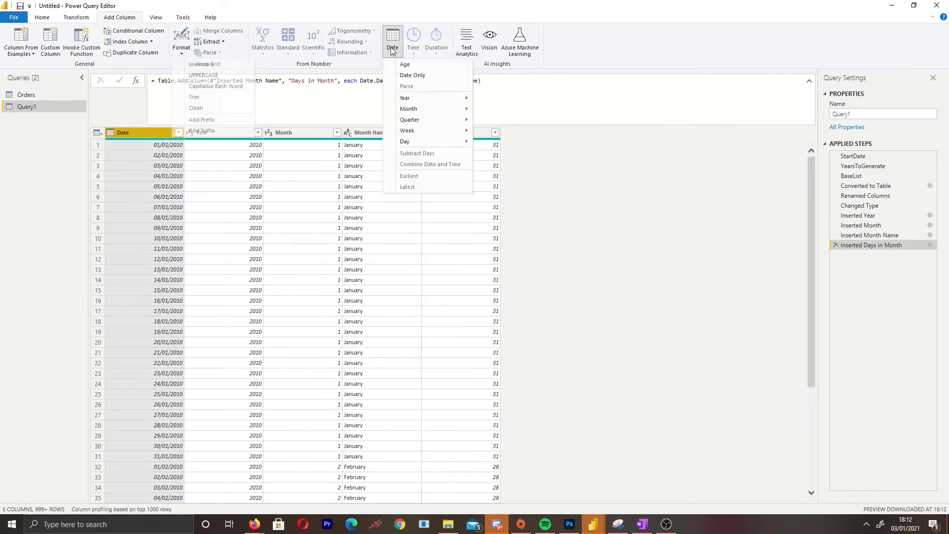
mouse_move(407, 130)
left_click(510, 121)
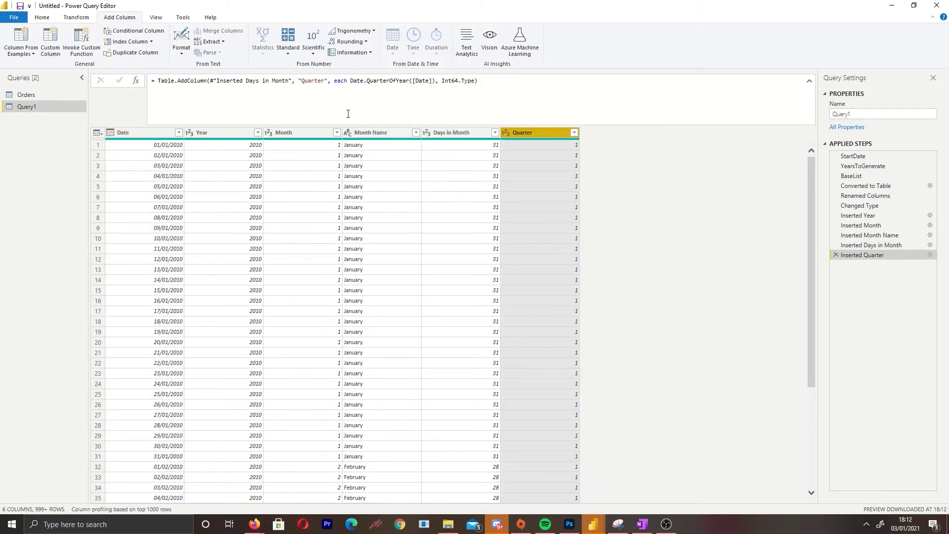
left_click(143, 133)
left_click(393, 42)
mouse_move(437, 110)
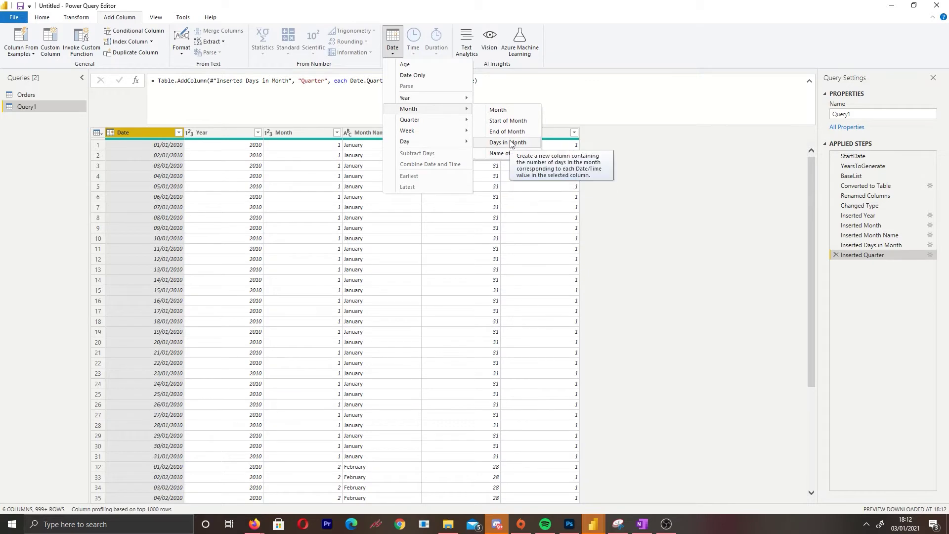
left_click(281, 194)
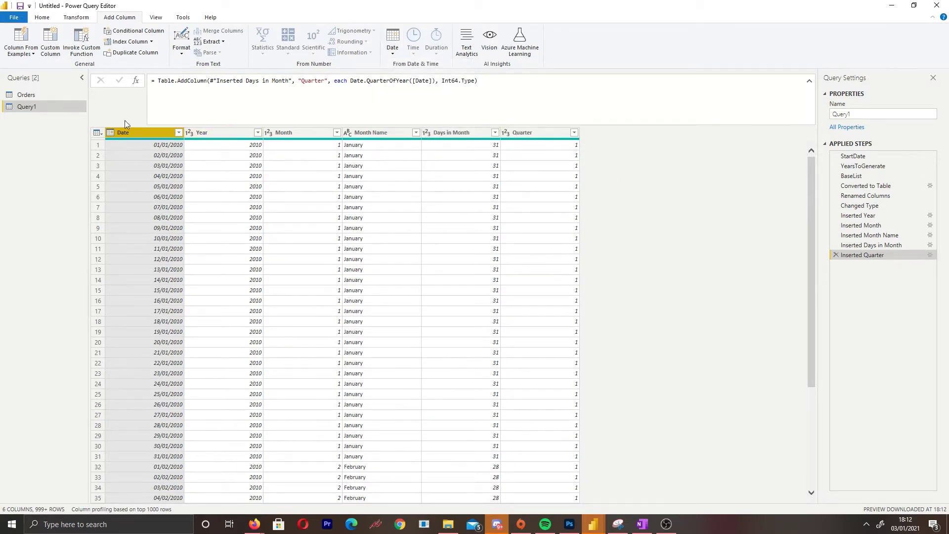
Rename Query1 as Date Table and apply the query changes to the report.
left_click(42, 17)
right_click(29, 105)
left_click(75, 144)
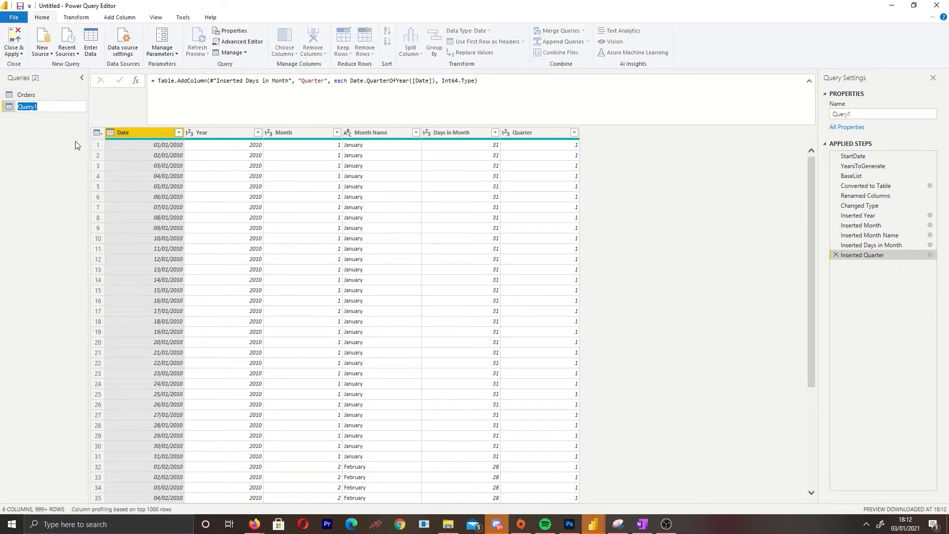
type("Date Table")
key("Return")
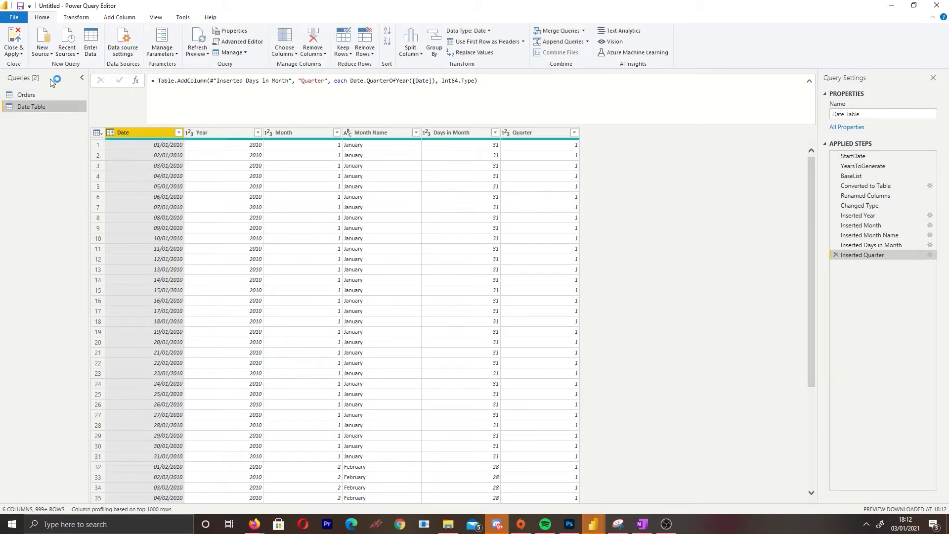
left_click(14, 40)
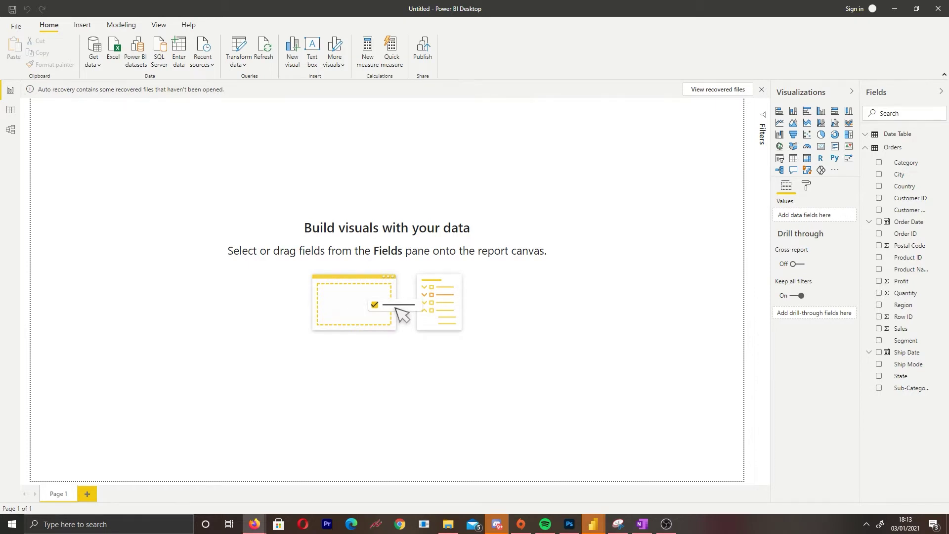
Define the new calculated table as [ Measures] = {Blank()} and display the Date Table's data.
double_click(74, 106)
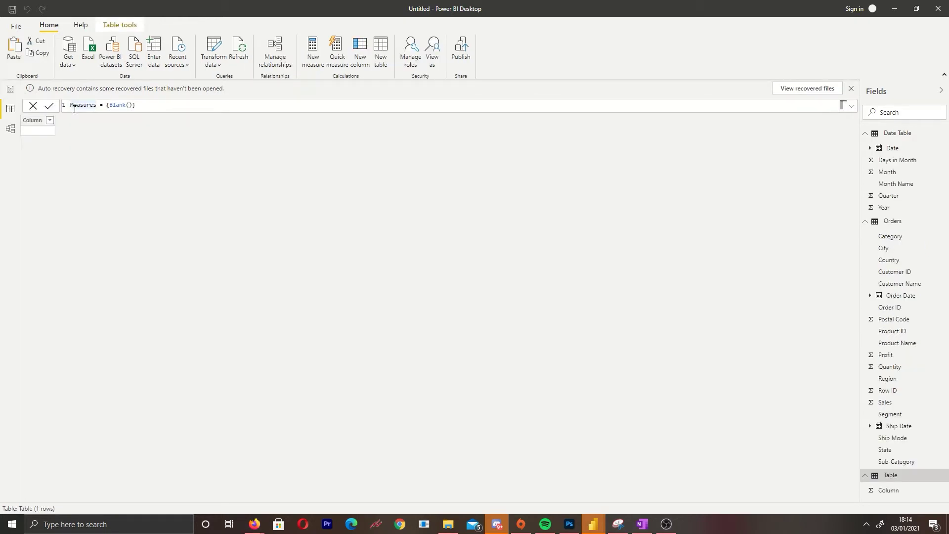
left_click(74, 105)
type("[Measures = {Blank(")
type("]")
key("Return")
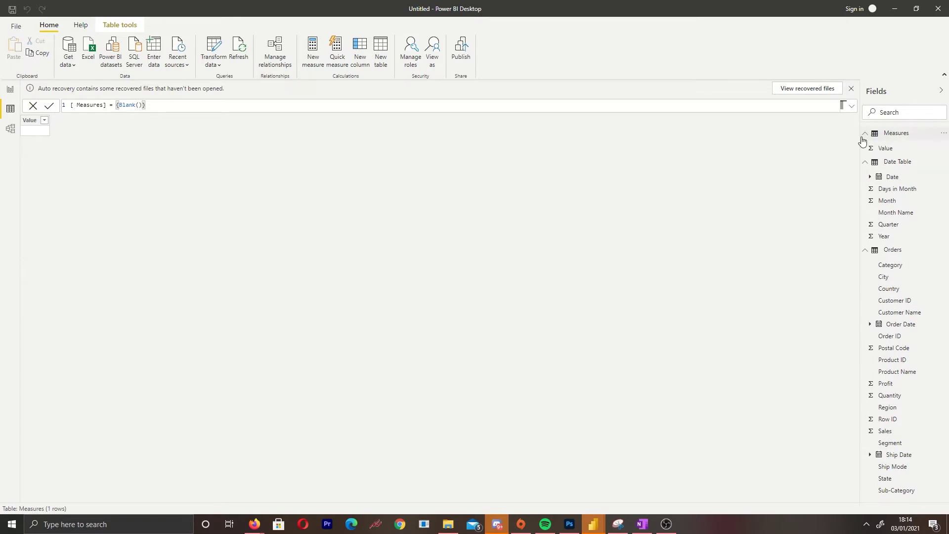
left_click(896, 161)
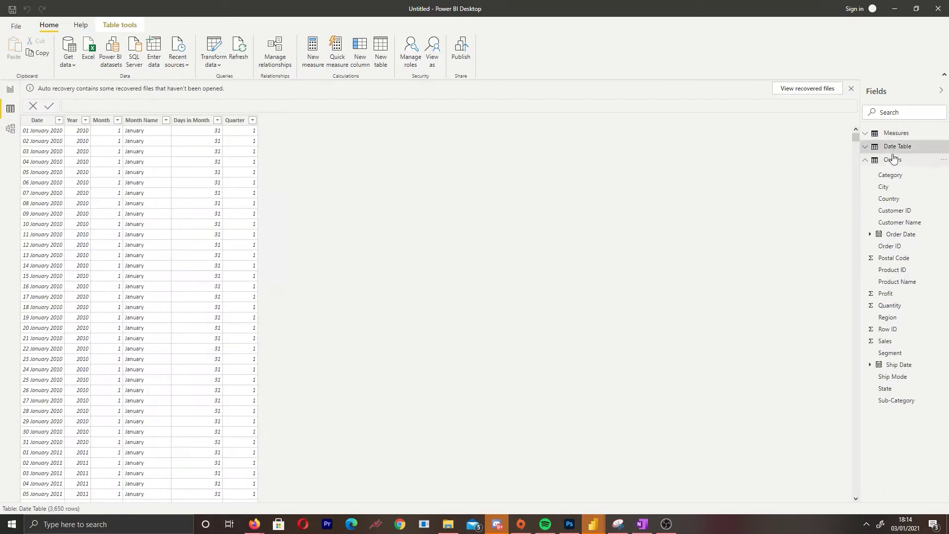
Set the Sales column of the Orders table to two decimal places.
left_click(893, 158)
left_click_drag(547, 499, 623, 500)
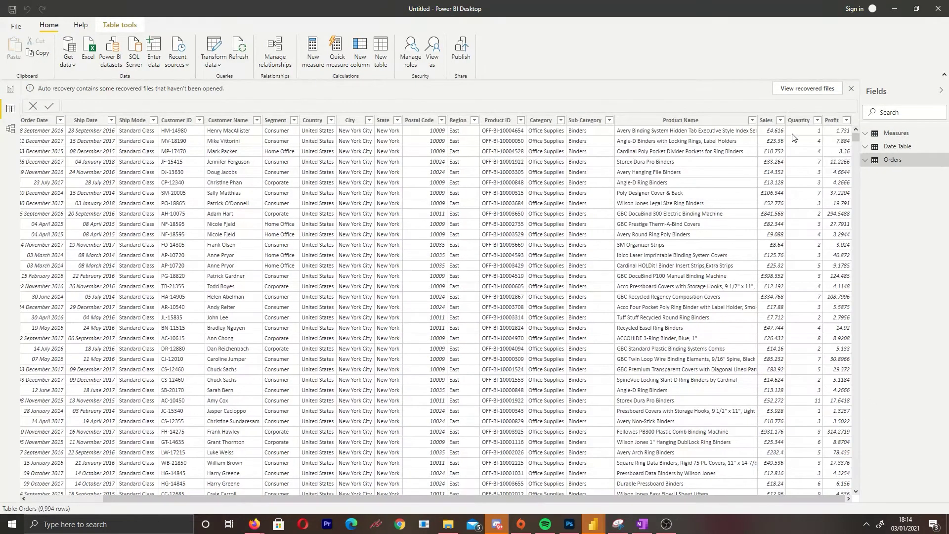
left_click(766, 121)
left_click(202, 63)
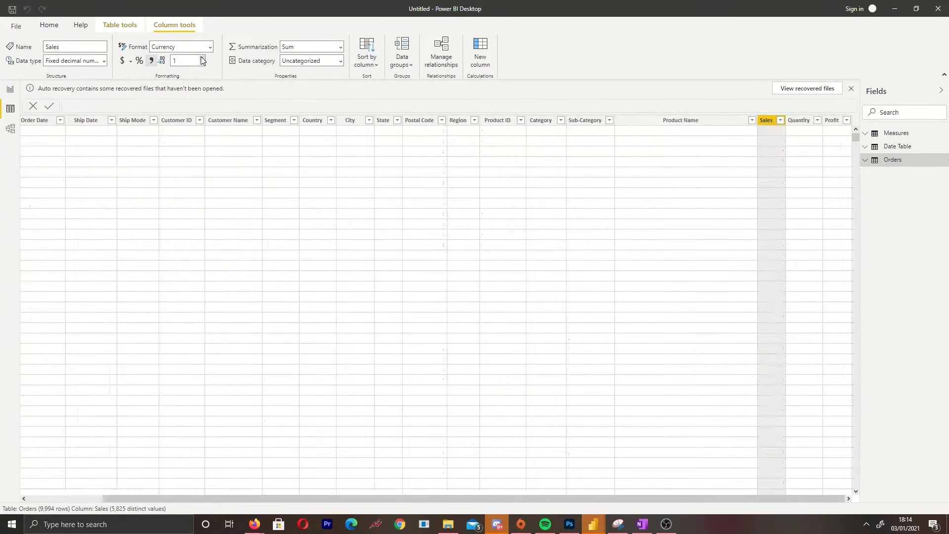
Create a measure in the Measures table defined as Total Sales = SUM(Orders[Sales]).
left_click(10, 90)
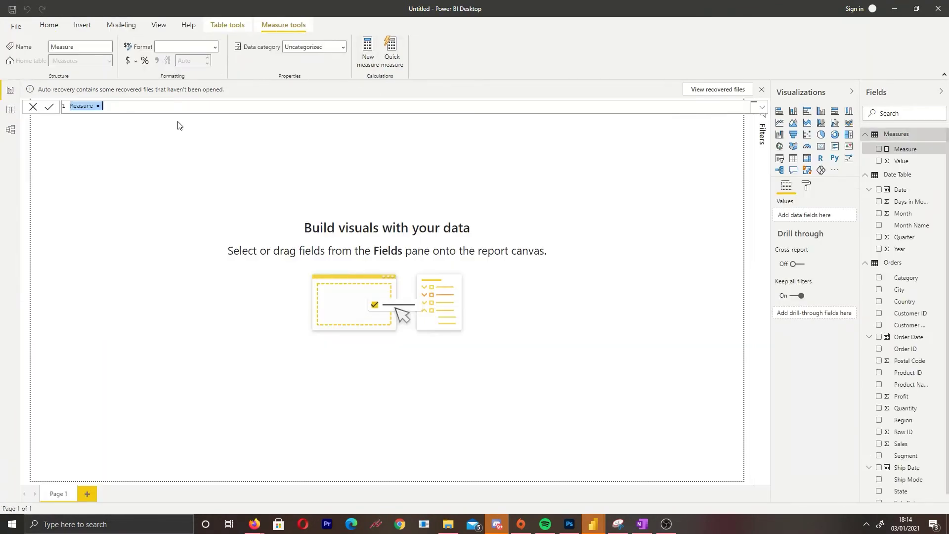
type("es = SUM(")
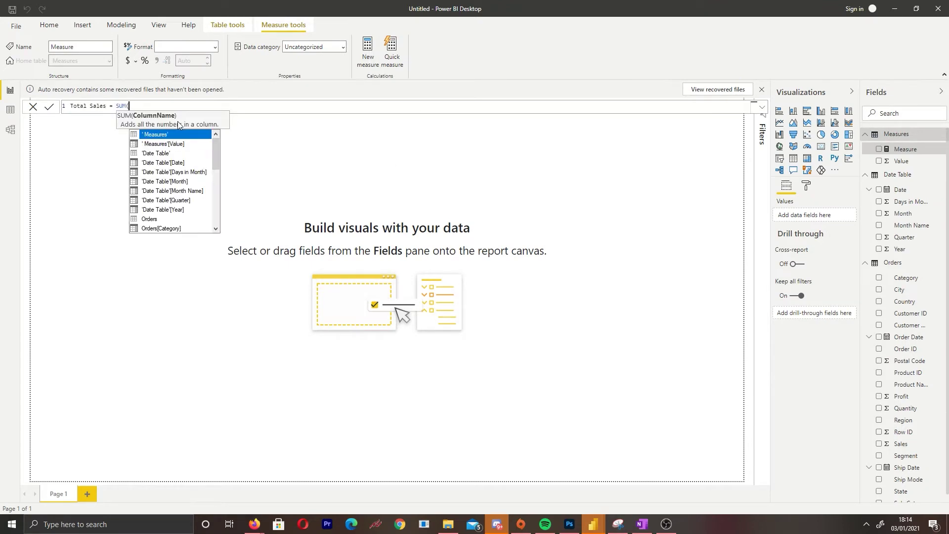
type("Orders")
key("Down")
key("Down")
key("Down")
key("Down")
key("Down")
key("Down")
key("Down")
key("Down")
key("Down")
key("Down")
key("Down")
key("Down")
key("Down")
key("Down")
key("Down")
key("Tab")
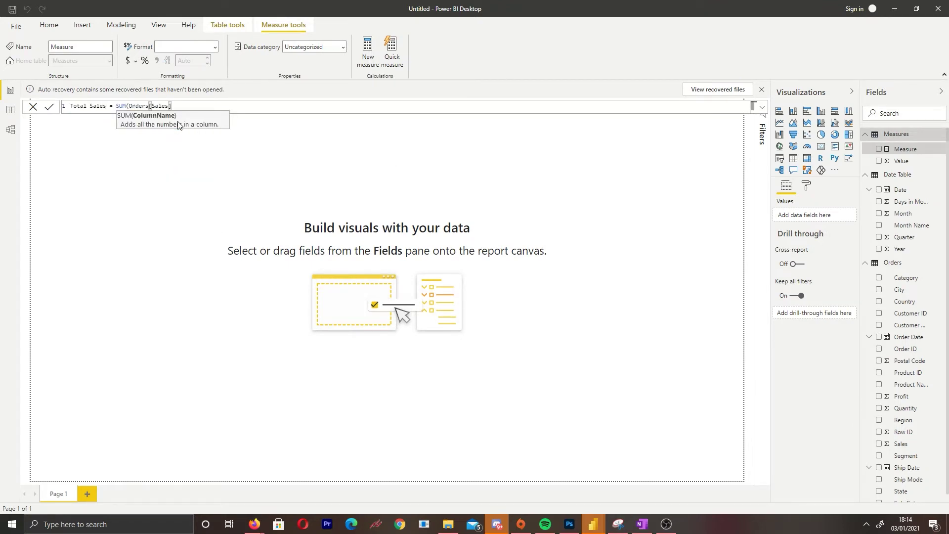
type(")")
key("Return")
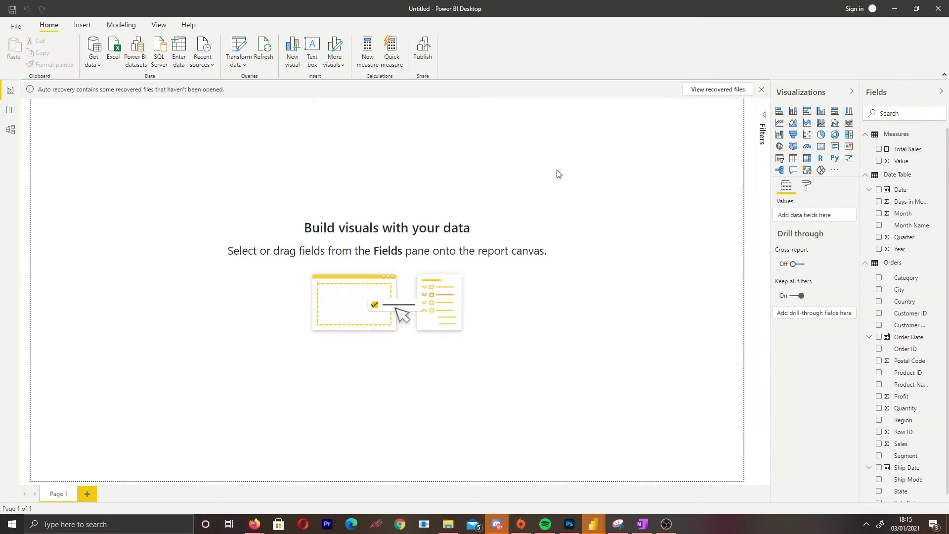
Relate the Date Table's Date column to Order Date in the Orders table and return to the report page.
left_click(10, 130)
left_click_drag(238, 180, 420, 225)
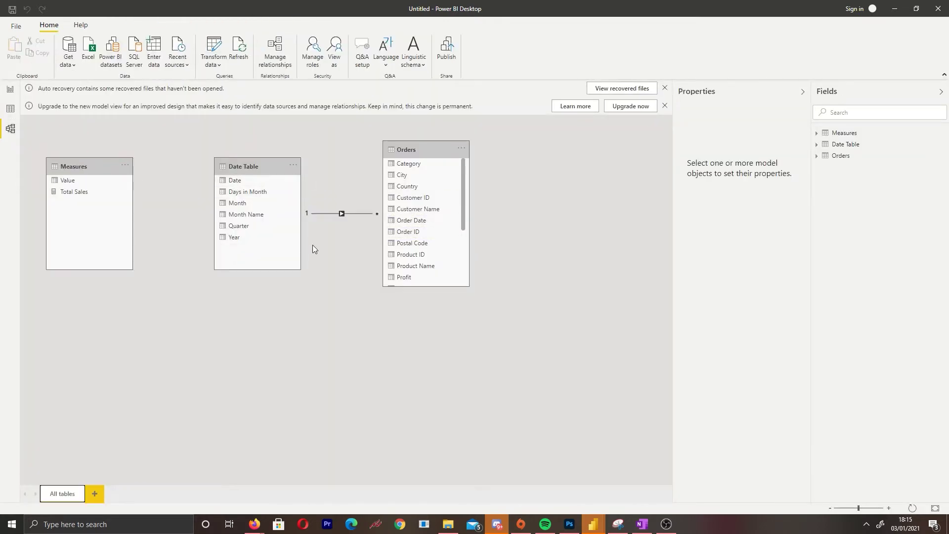
left_click(10, 92)
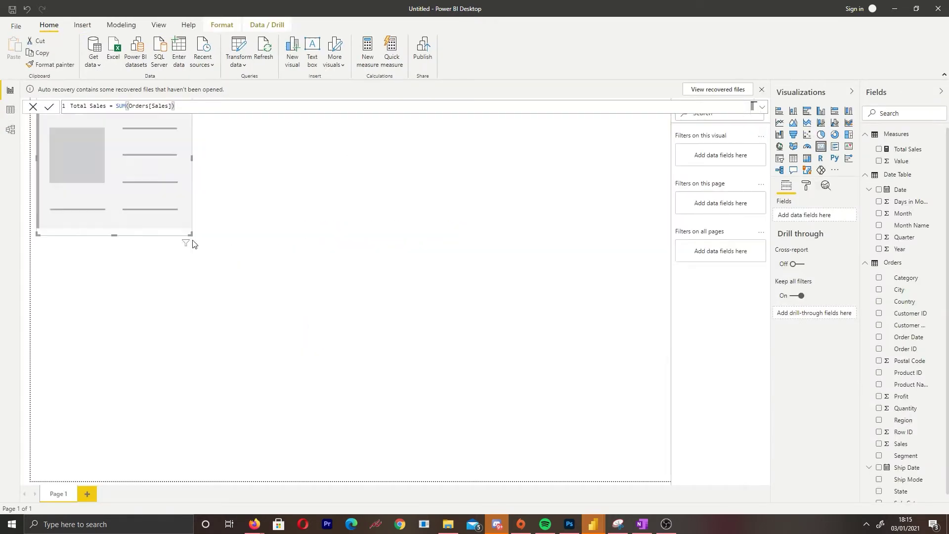
Add a card showing the Total Sales measure in the report page's upper-left corner.
left_click(532, 291)
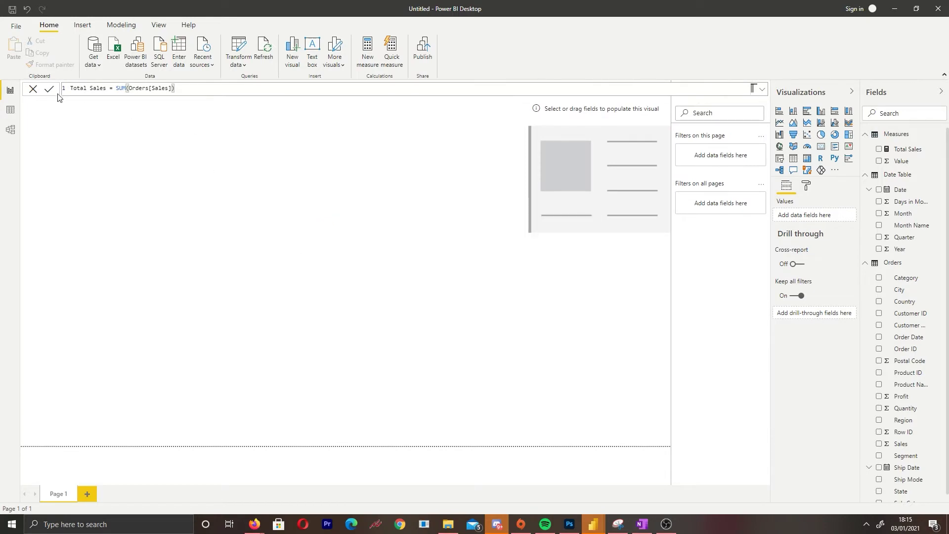
left_click(568, 163)
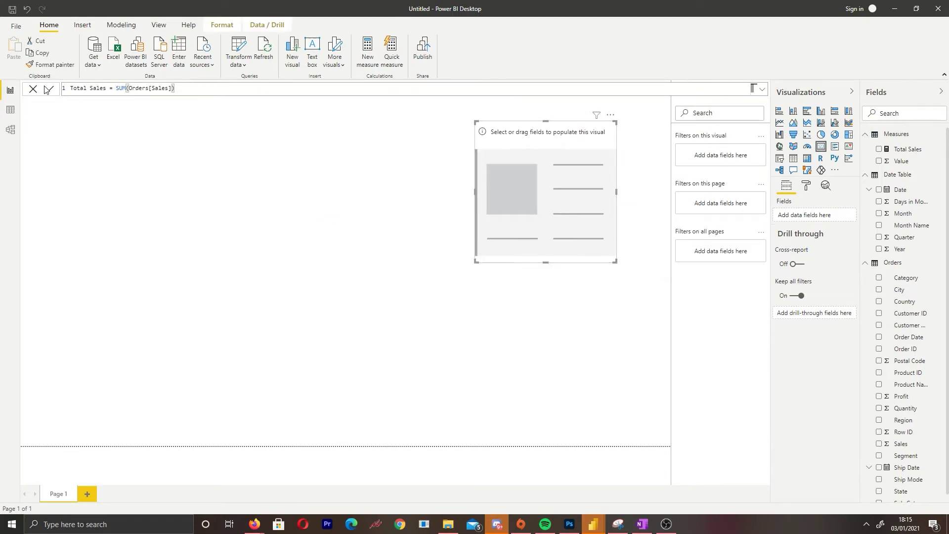
left_click(865, 263)
left_click(908, 149)
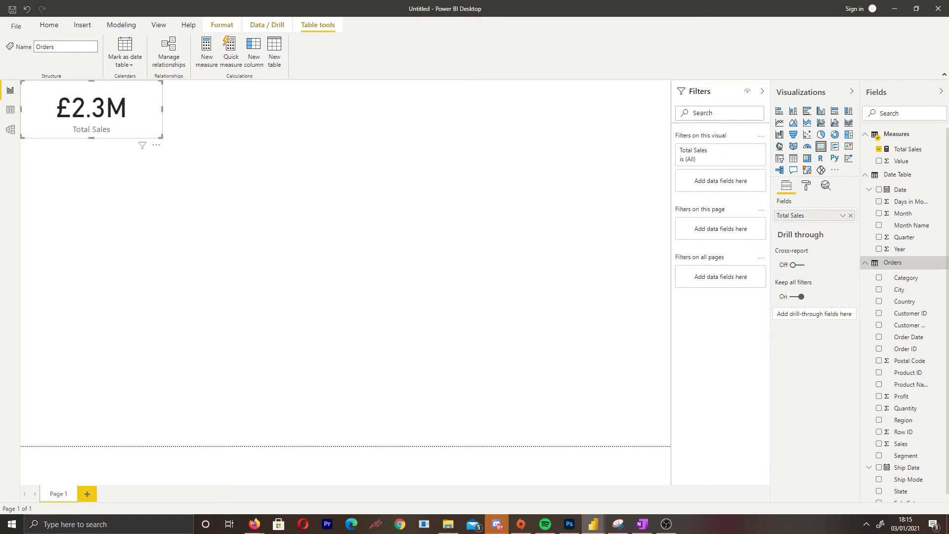
Create the measure Total Sales LY = CALCULATE([Total Sales], SAMEPERIODLASTYEAR('Date Table'[Date])).
left_click(207, 50)
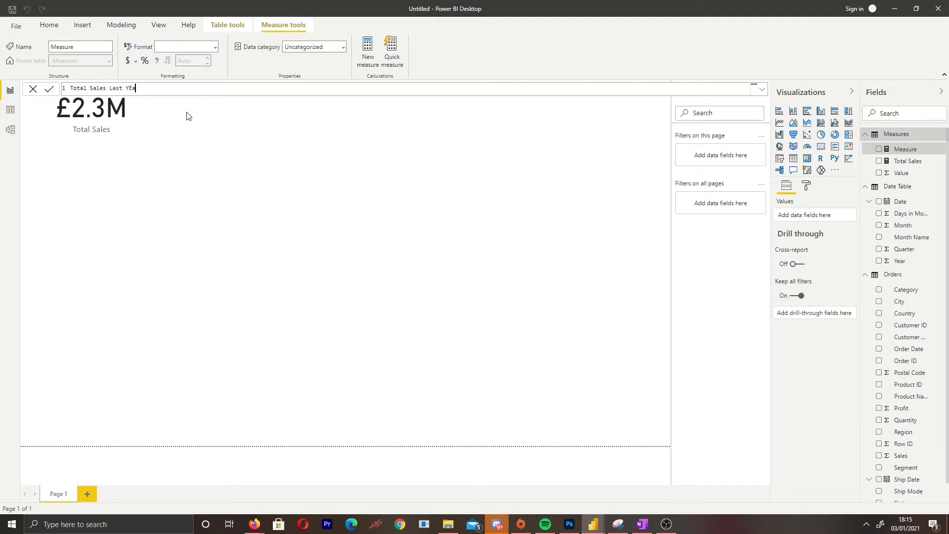
type("Total Sales LY = CALCULATE([Total Sales],")
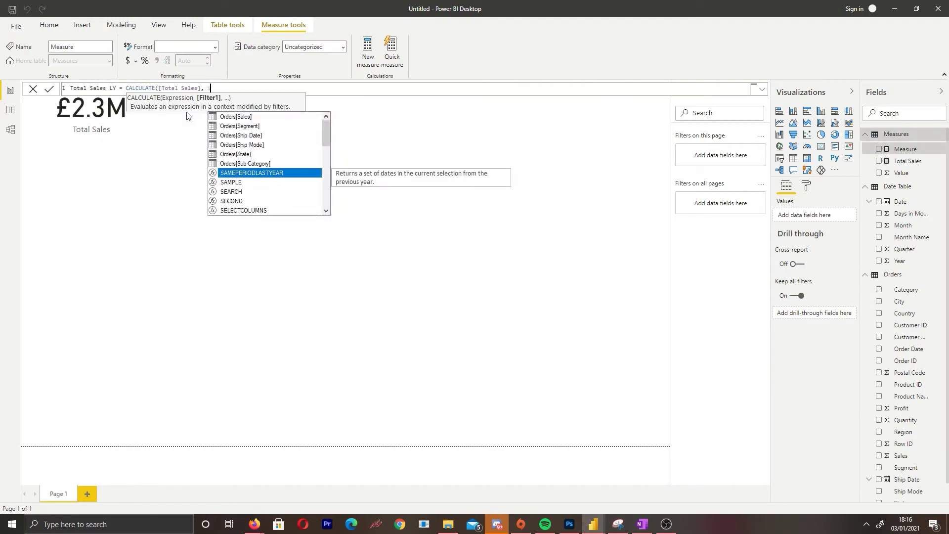
key("Tab")
type("Dat")
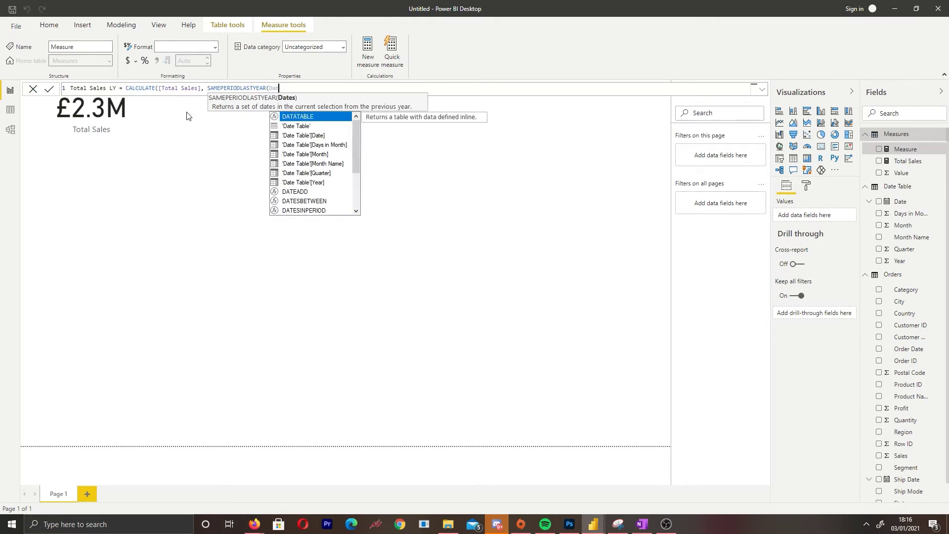
key("Tab")
type("[")
key("Tab")
type("))")
key("Return")
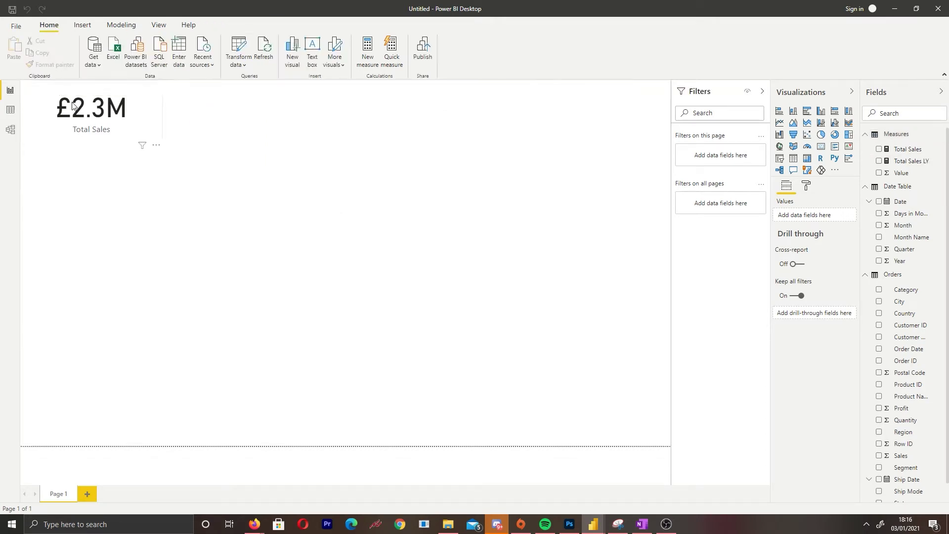
Add a card for Total Sales LY beside the Total Sales card and display that measure's formula.
left_click(821, 146)
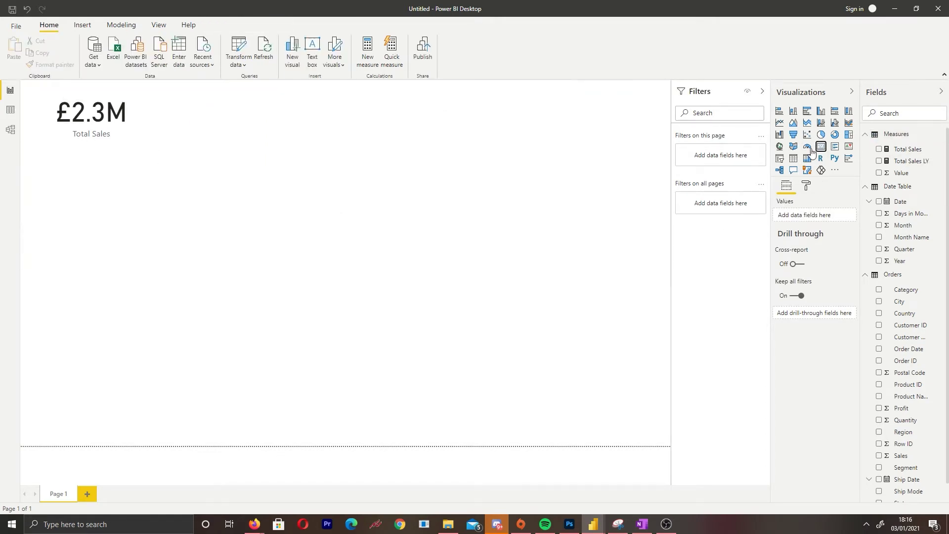
left_click(880, 161)
left_click_drag(94, 247, 238, 134)
left_click(649, 190)
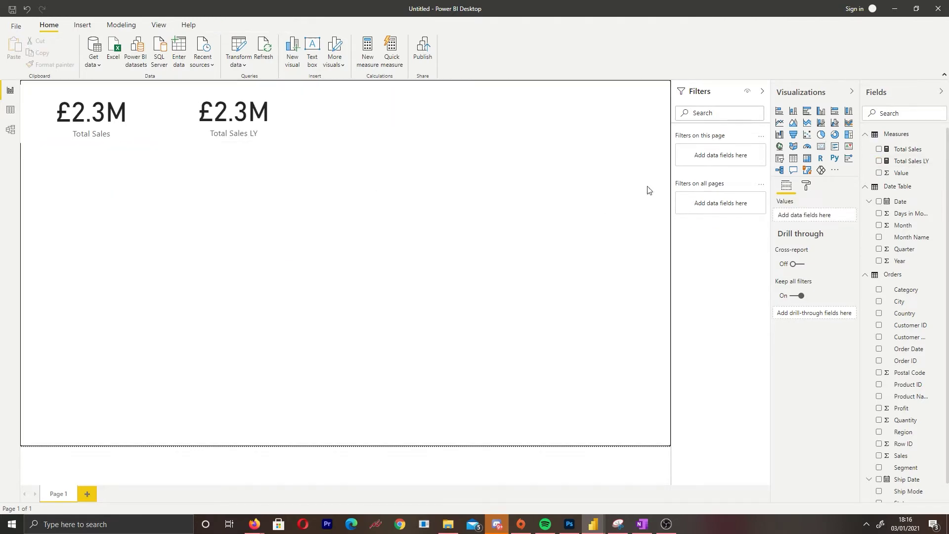
left_click(248, 130)
left_click(911, 161)
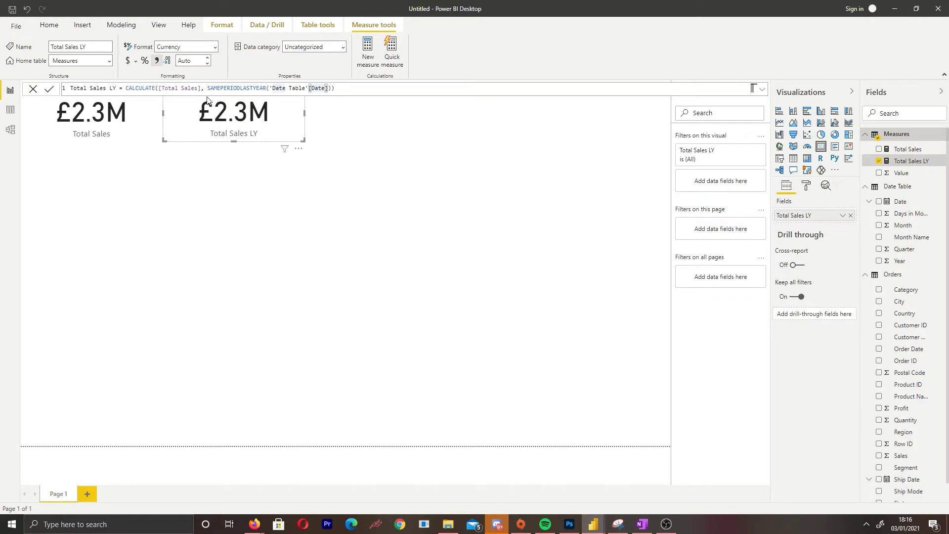
Add a slicer to the report page based on the Date Table's Year field.
left_click(515, 269)
left_click(779, 158)
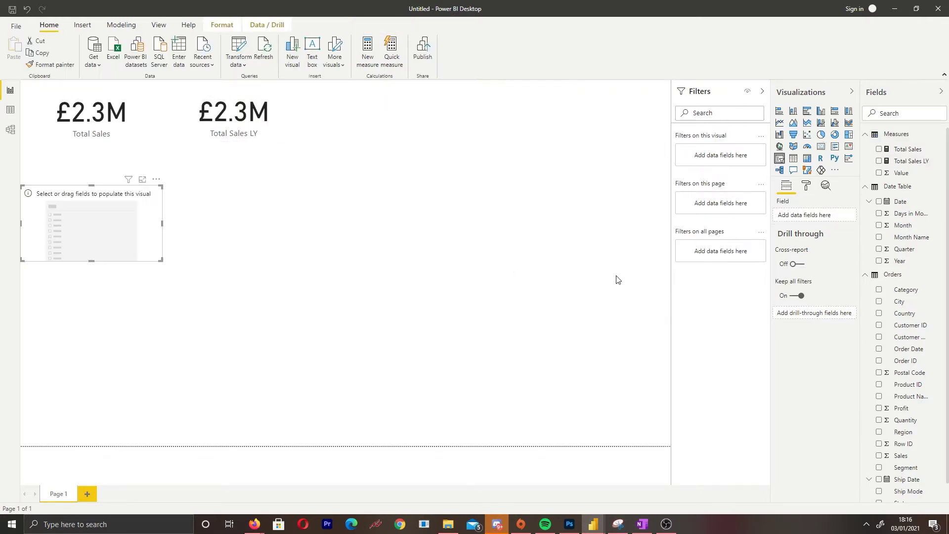
scroll(881, 207, "down", 1)
left_click(879, 241)
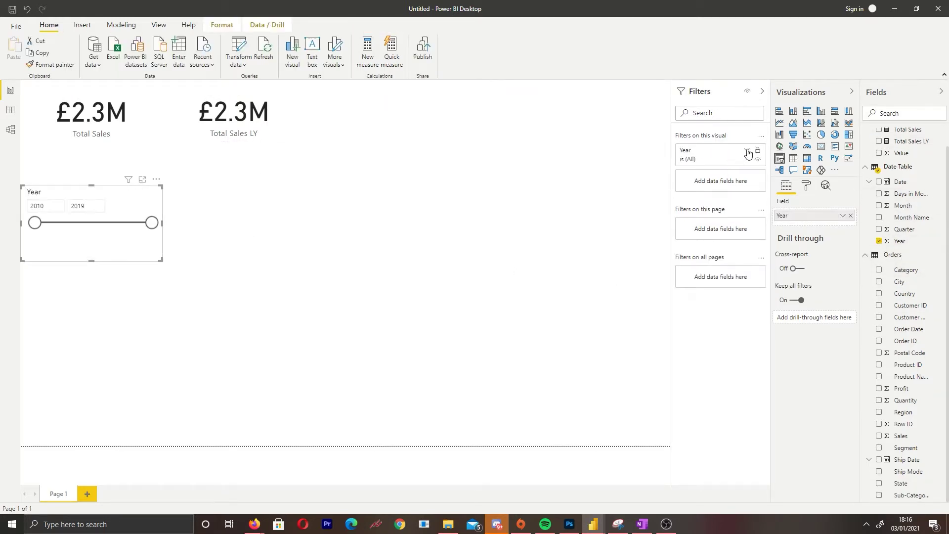
Filter the Year slicer to the years 2014, 2015, 2016 and 2017.
left_click(687, 250)
left_click(687, 260)
left_click(687, 271)
scroll(722, 248, "down", 1)
left_click(687, 252)
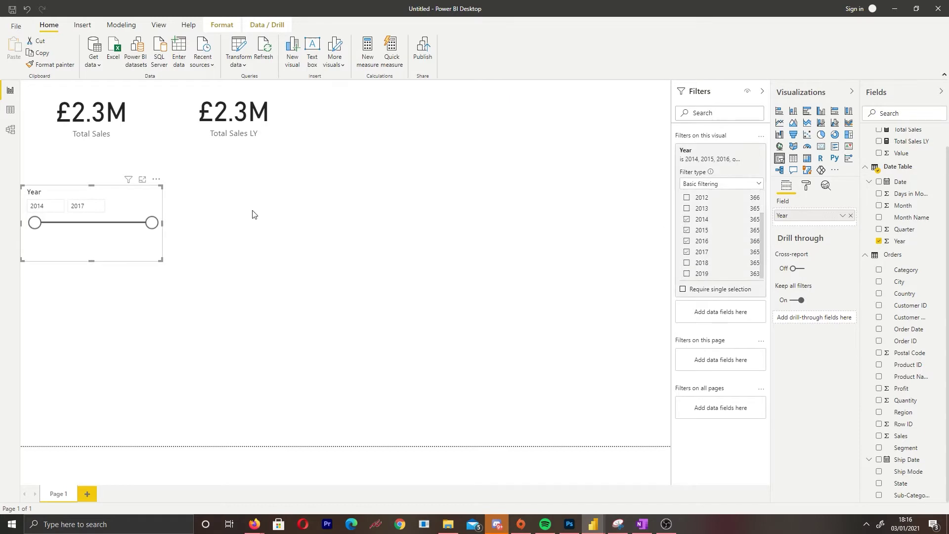
Show the Year slicer as a list with 2017 selected and place it in the page's upper-right corner.
left_click(153, 192)
left_click(175, 218)
left_click(42, 231)
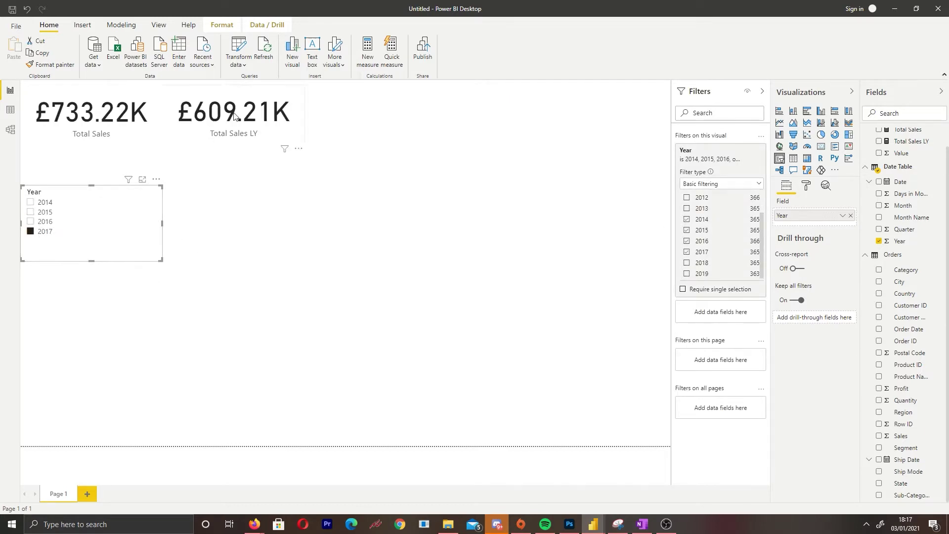
left_click_drag(116, 260, 578, 144)
left_click(665, 180)
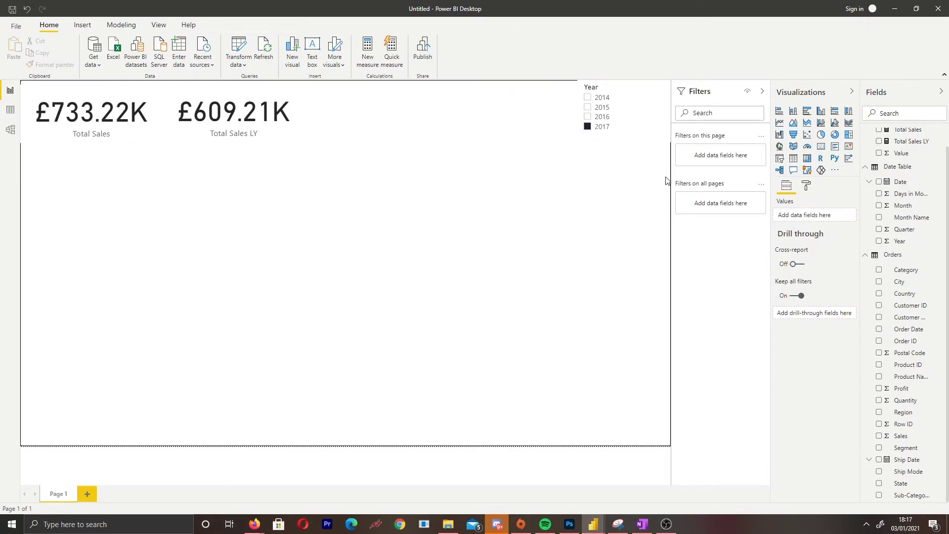
Add a table visual listing Sub-Category from Orders and enlarge it in the page's lower-left corner.
left_click(794, 158)
left_click(10, 109)
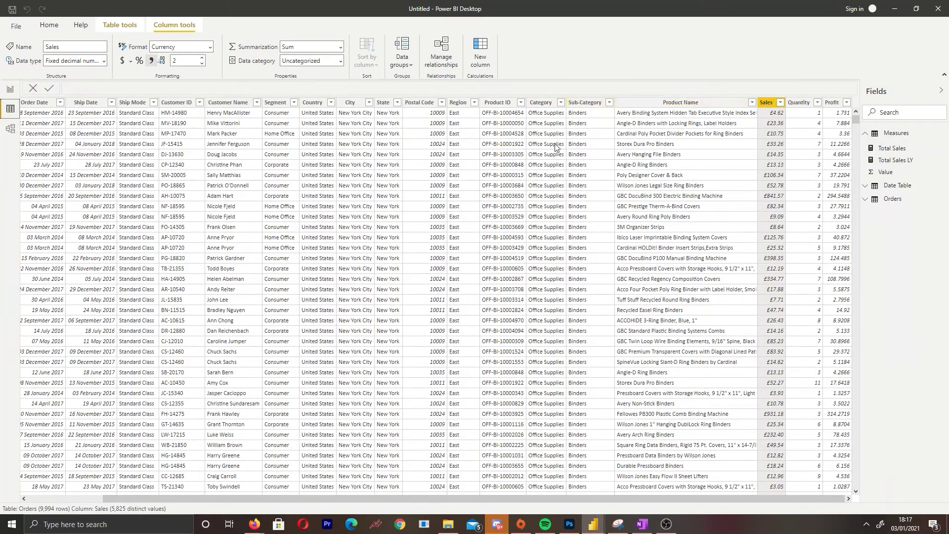
left_click(610, 103)
left_click(10, 90)
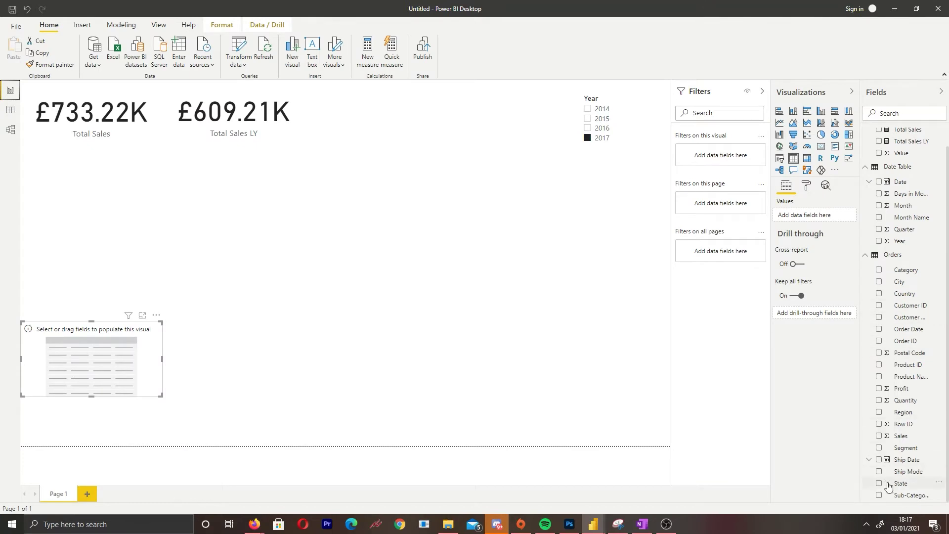
left_click(879, 495)
left_click_drag(161, 395, 303, 445)
Add the Total Sales and Total Sales LY measures to the Sub-Category table.
scroll(880, 144, "up", 1)
left_click(880, 149)
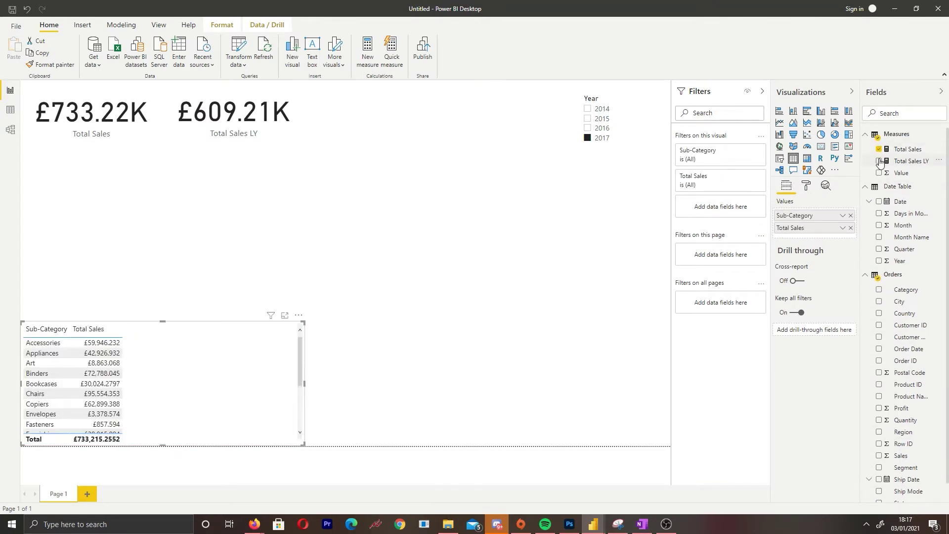
left_click(879, 160)
Rename the table visual's Total Sales LY column as Previous Year Sales.
right_click(823, 238)
left_click(828, 262)
type("Previous")
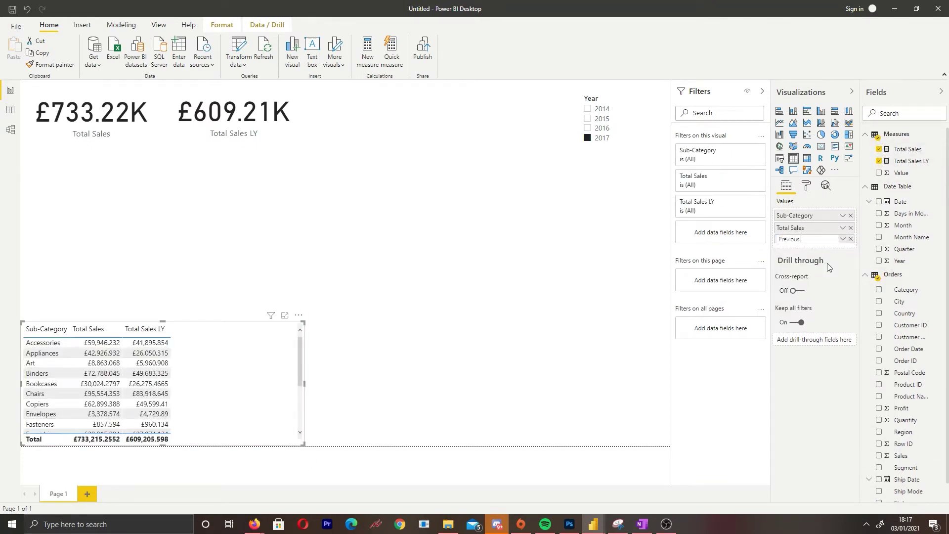
type(" Year Sales")
key("Return")
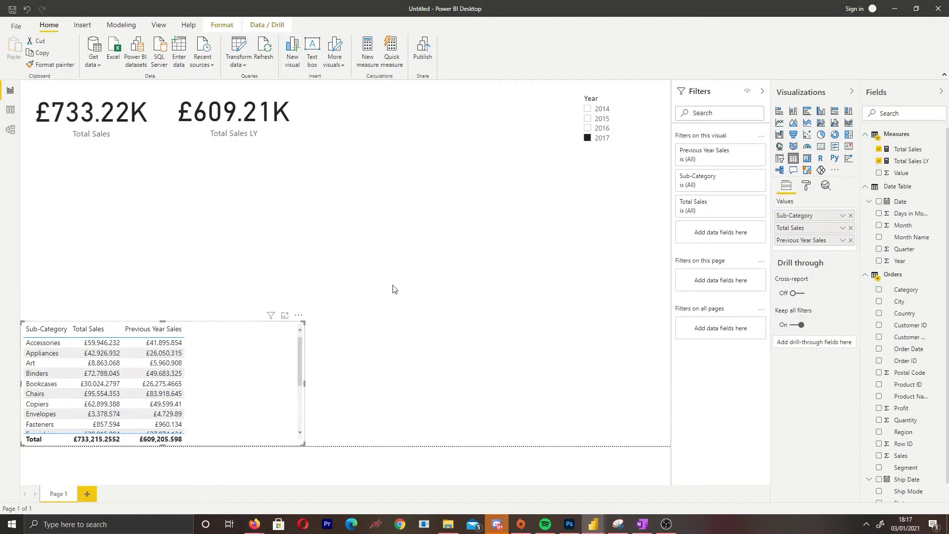
left_click(394, 289)
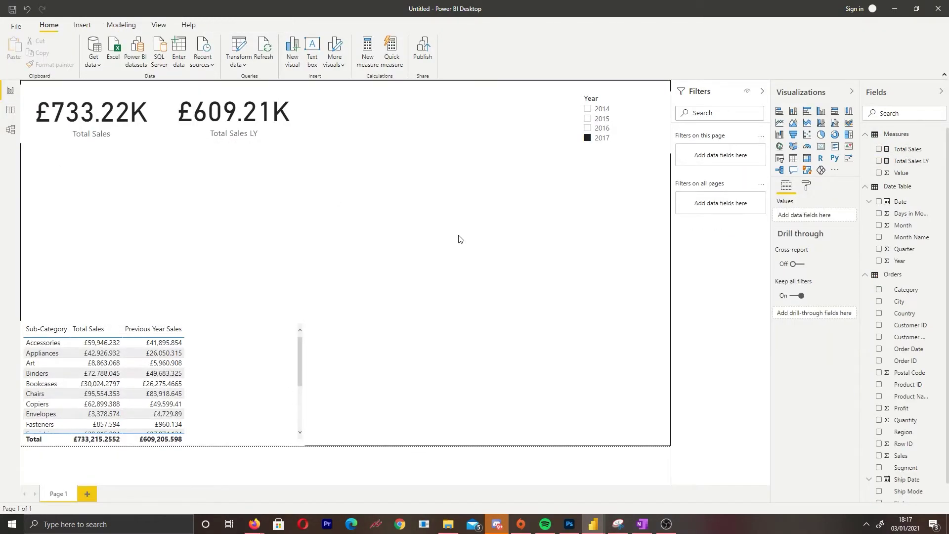
Create the measure Difference Between TY VS LY = [Total Sales] - [Total Sales LY].
left_click(368, 52)
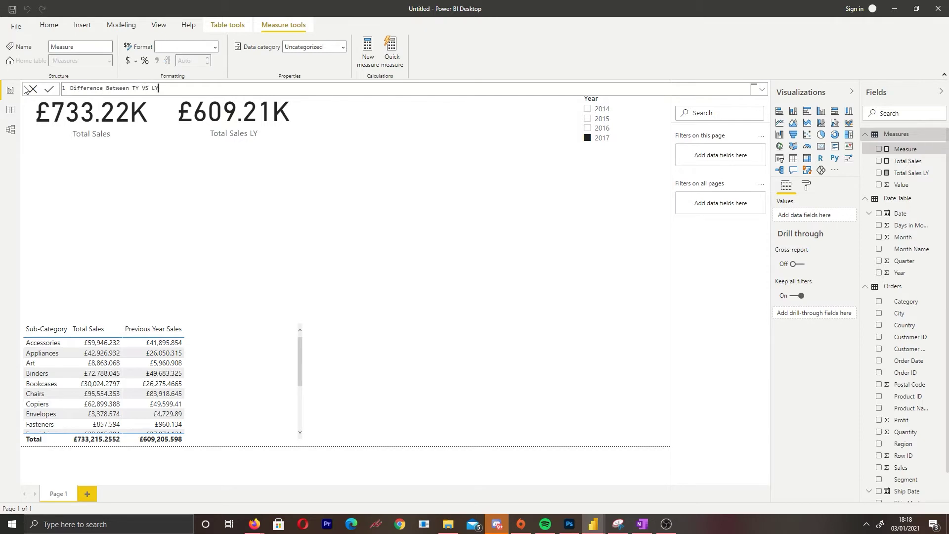
type("[Total Sales] - [Total Sales LY]")
key("Return")
left_click(612, 224)
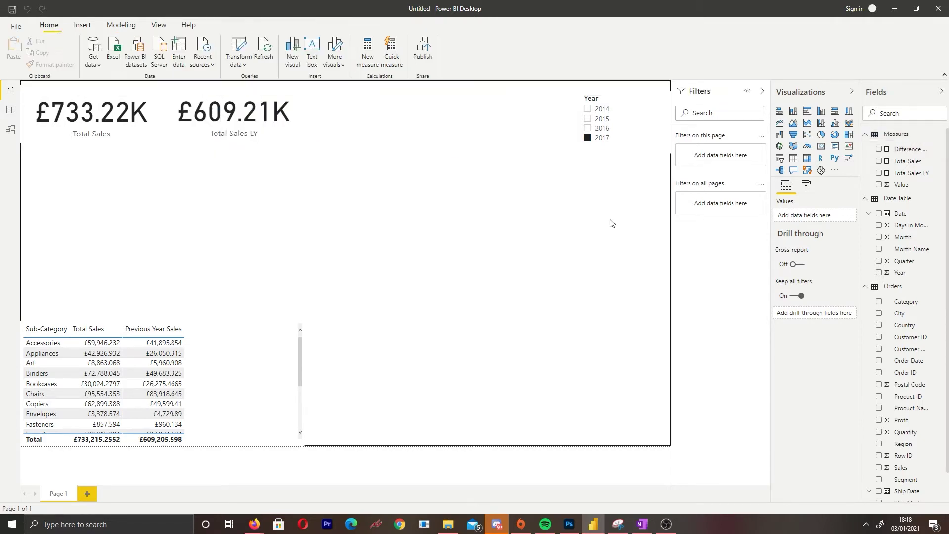
Add a card showing Difference Between TY VS LY beside the Total Sales LY card.
left_click(822, 147)
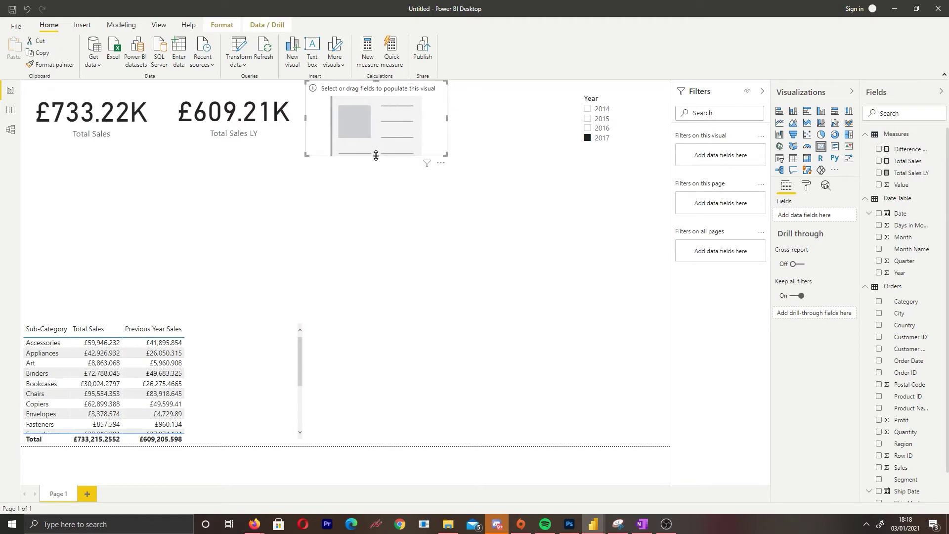
left_click(879, 149)
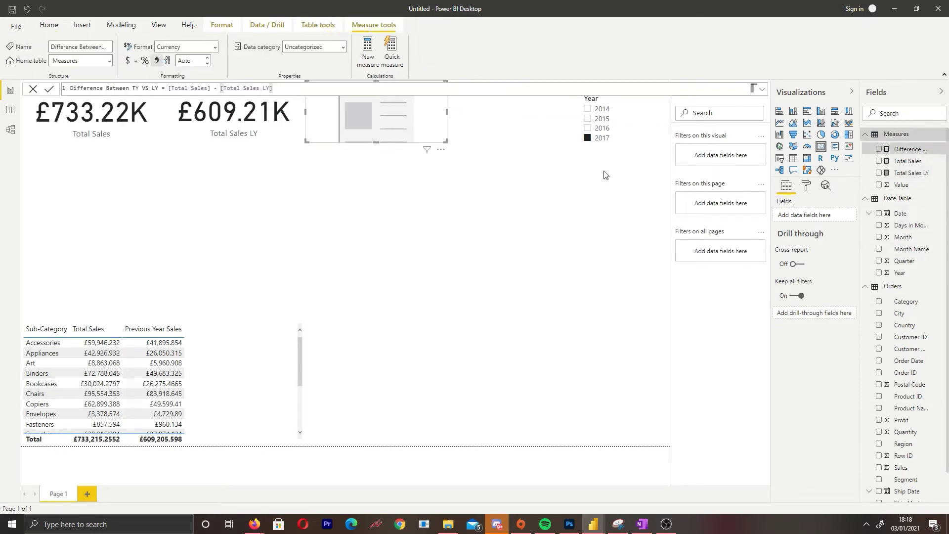
left_click(427, 163)
Reposition the Total Sales, Total Sales LY and Difference Between TY VS LY cards slightly to the left along the page's upper edge.
left_click(92, 141)
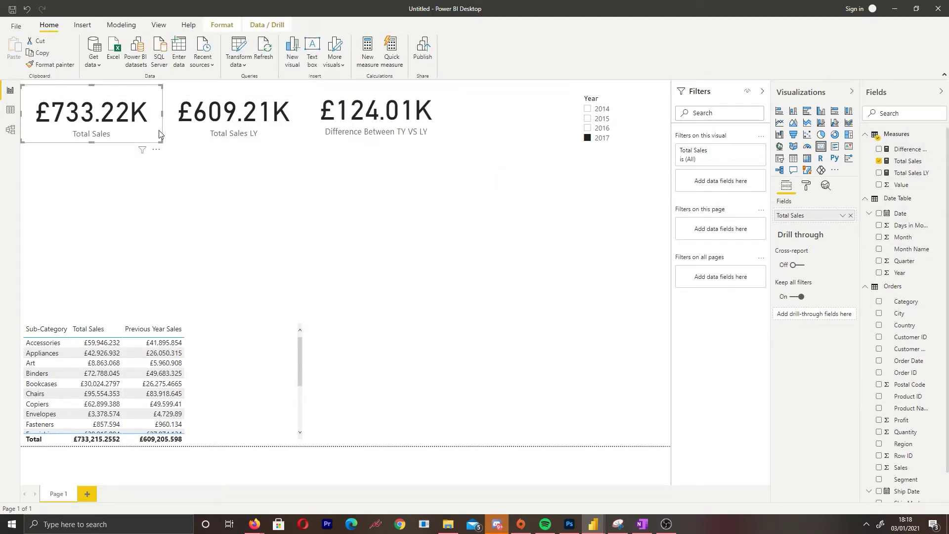
left_click_drag(91, 142, 82, 138)
left_click(234, 113, "ctrl")
left_click(376, 111, "ctrl")
left_click_drag(376, 111, 364, 111)
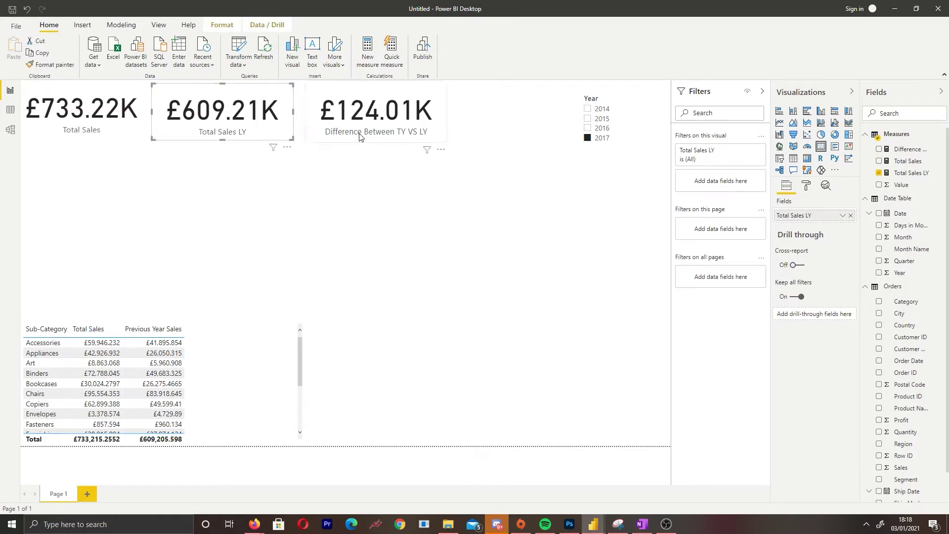
Start a measure YoY Growth with variable TotalGrowth = CALCULATE([Total Sales], DATEADD('Date Table'[Date], -1, YEAR)).
key("Escape")
left_click(367, 49)
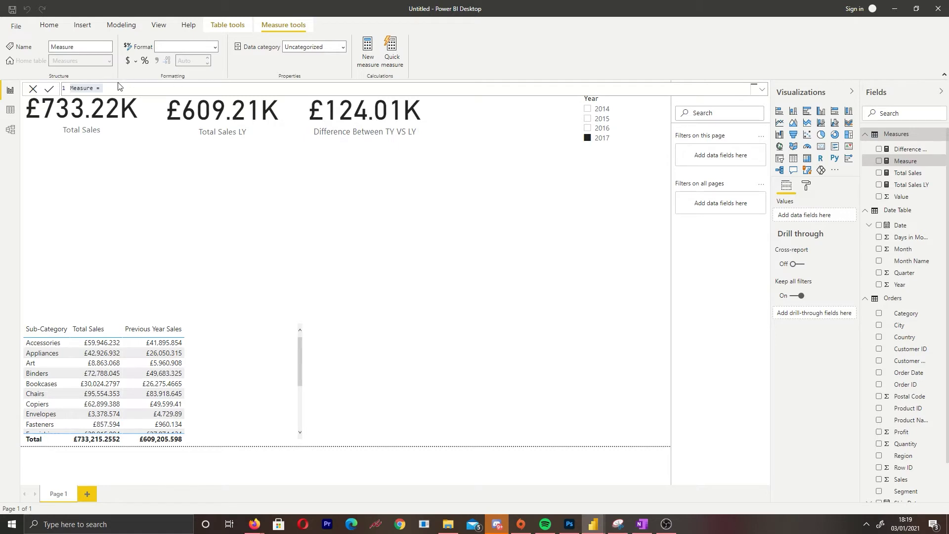
type("YoY Growth =")
key("shift+Return")
type("VA")
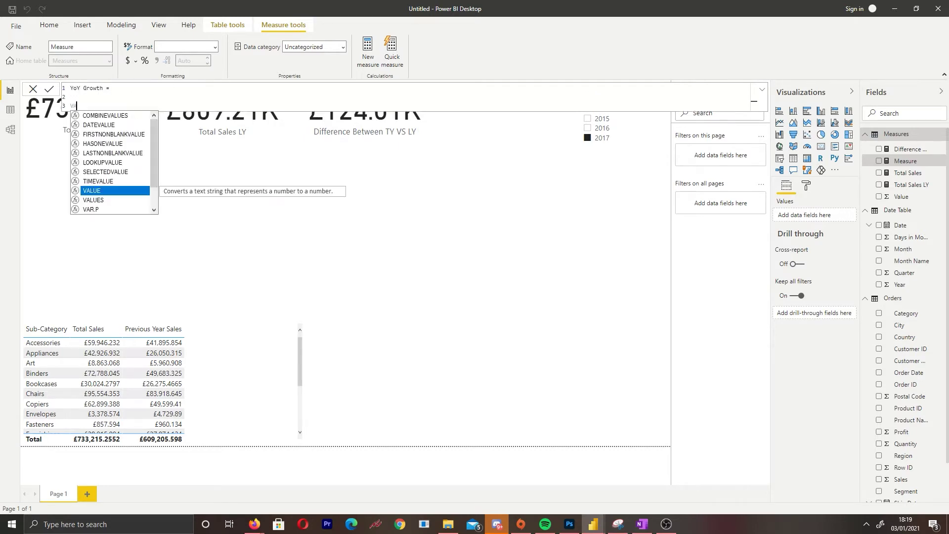
type("R TotalGrowth =")
key("shift+Return")
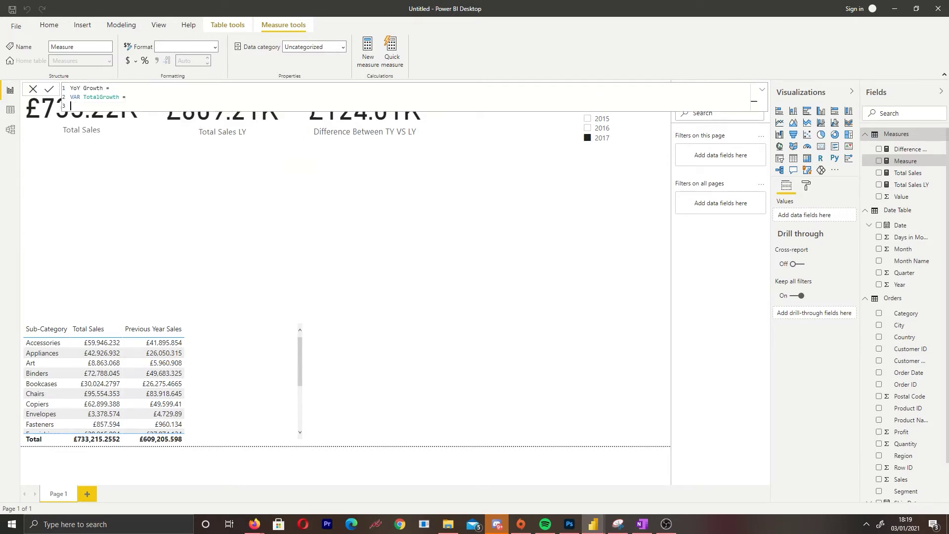
type("CALCULATE([Total Sales], DATEADD(")
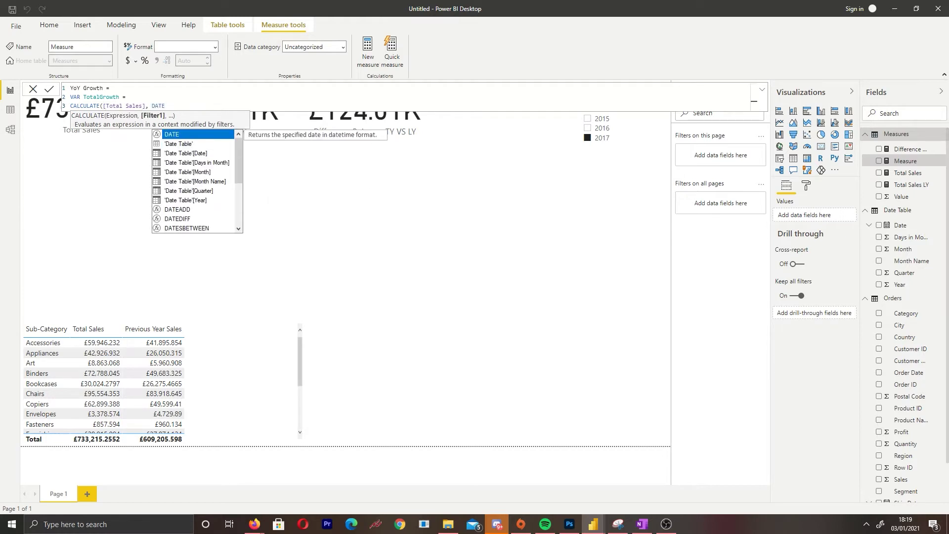
type("e")
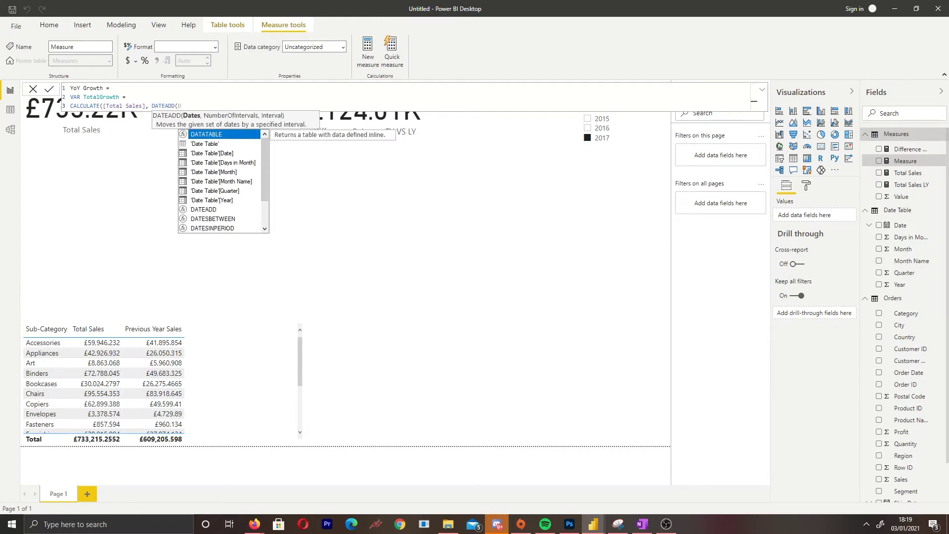
key("Tab")
type("[")
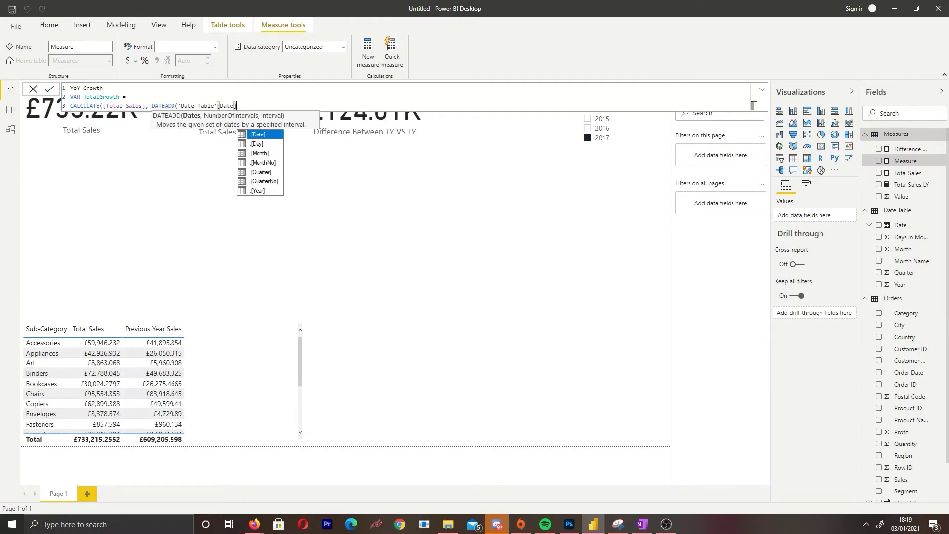
key("Tab")
type(",")
type(" -1, YEAR))")
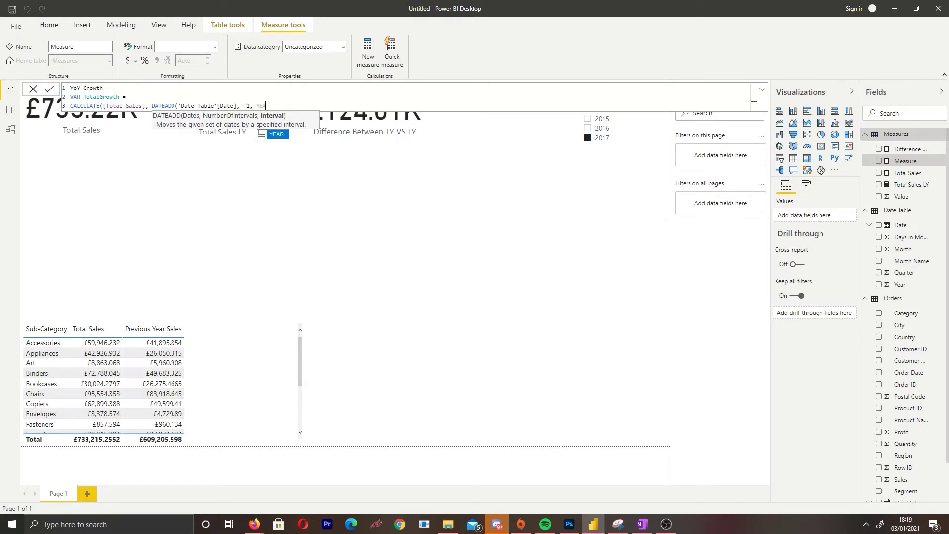
Complete the YoY Growth measure with RETURN DIVIDE(([Total Sales] -TotalGrowth),TotalGrowth).
key("shift+Return")
type("RETURN")
key("shift+Return")
type("DIV")
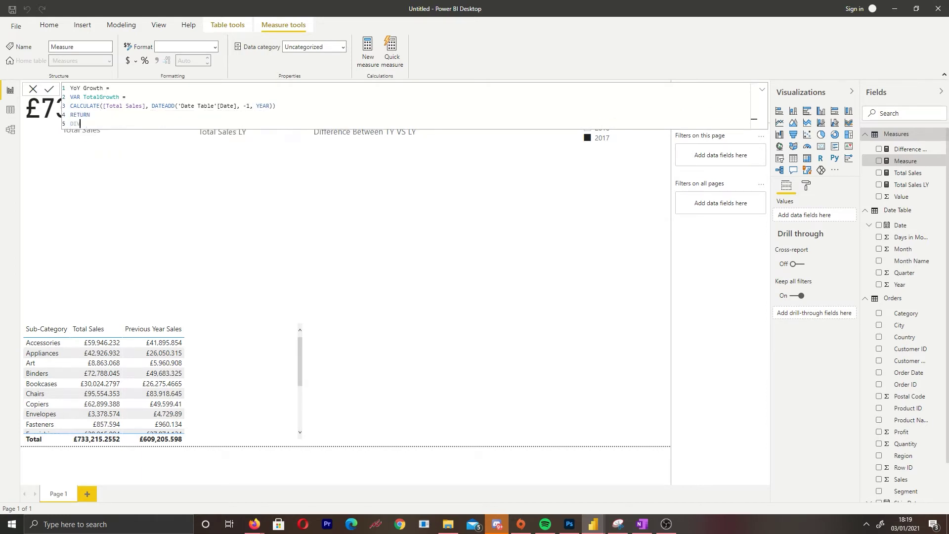
type("IDE([")
key("Tab")
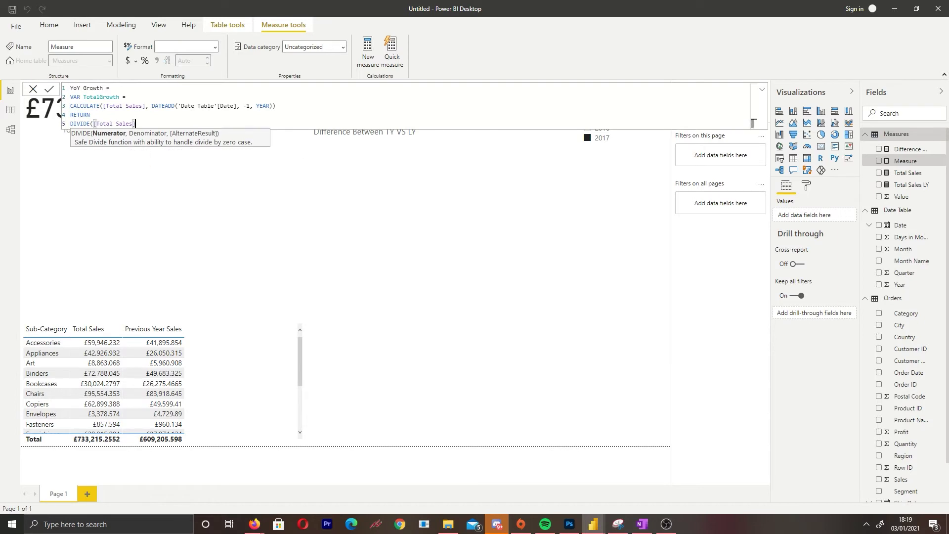
type("Total")
key("Tab")
type(")")
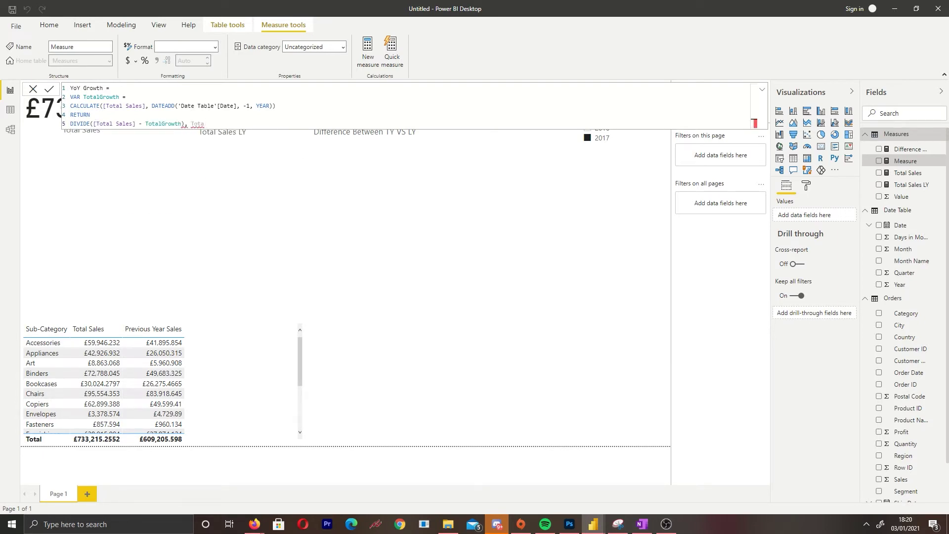
type(", TOta")
key("BackSpace")
key("BackSpace")
key("BackSpace")
key("BackSpace")
key("BackSpace")
key("BackSpace")
key("BackSpace")
key("BackSpace")
key("BackSpace")
key("BackSpace")
key("BackSpace")
key("BackSpace")
key("BackSpace")
key("BackSpace")
key("BackSpace")
type("TotalGrowth")
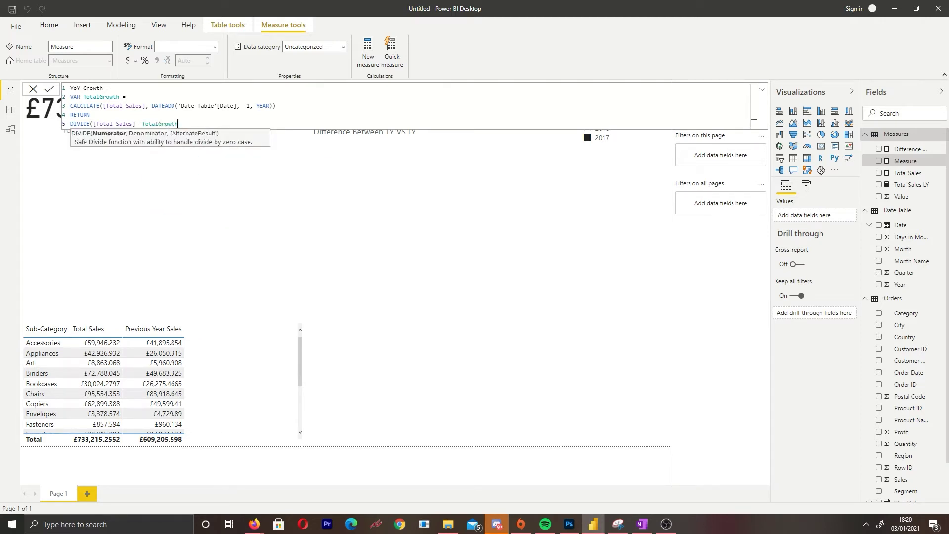
type(")")
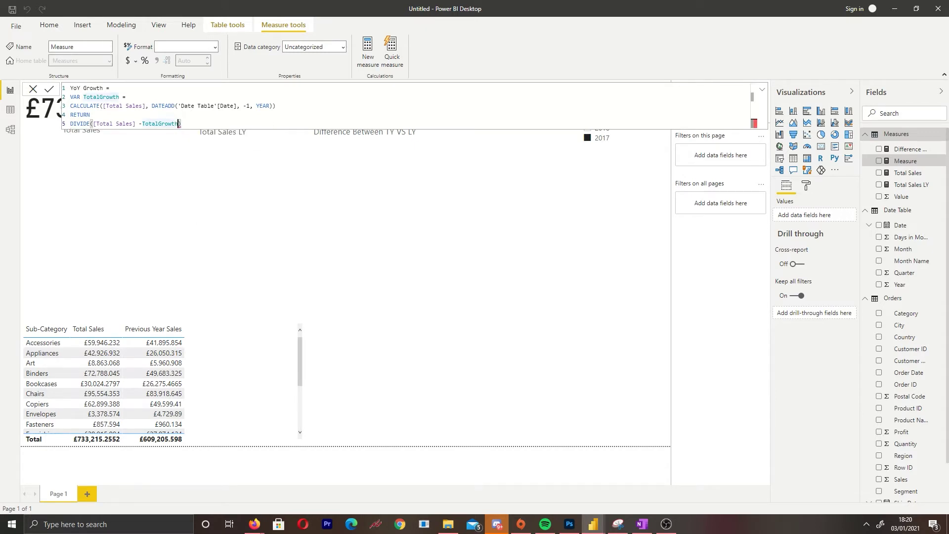
type("(")
key("End")
type(",TotalGrowth)")
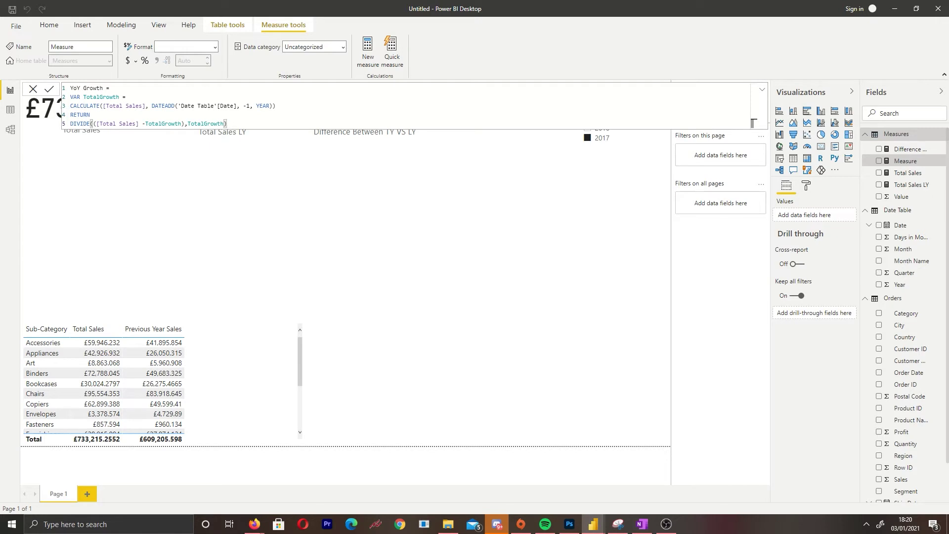
Add YoY Growth to the Sub-Category table and format the measure as a percentage.
left_click(214, 365)
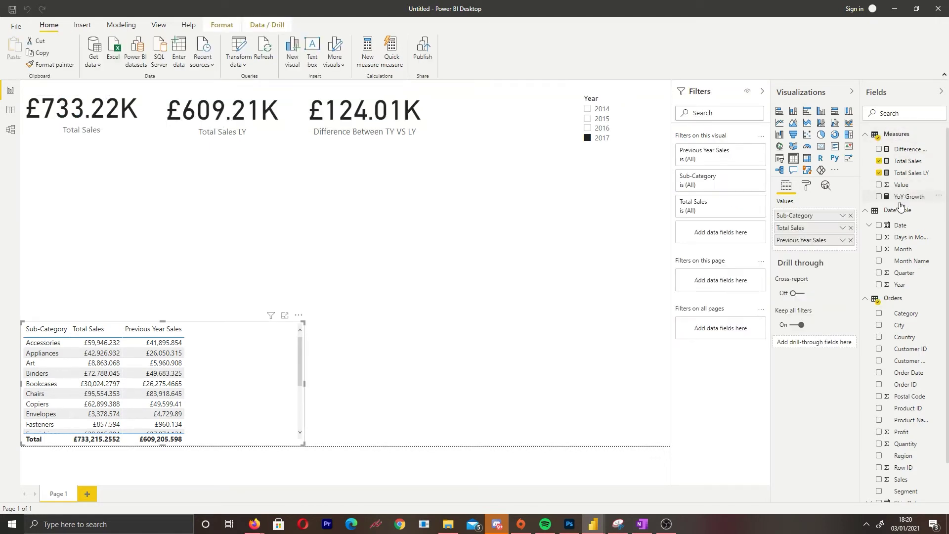
left_click(879, 197)
left_click(143, 60)
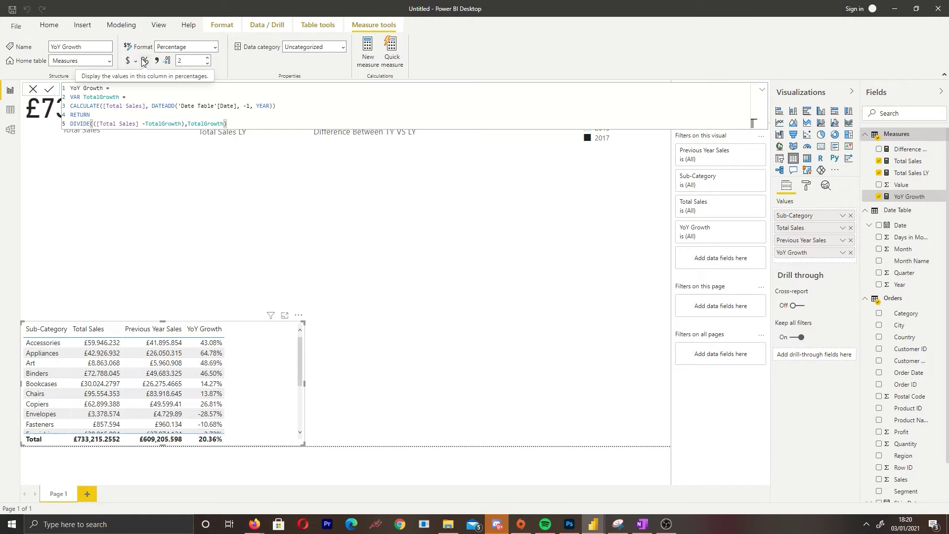
scroll(183, 372, "down", 3)
scroll(183, 373, "up", 3)
left_click(350, 275)
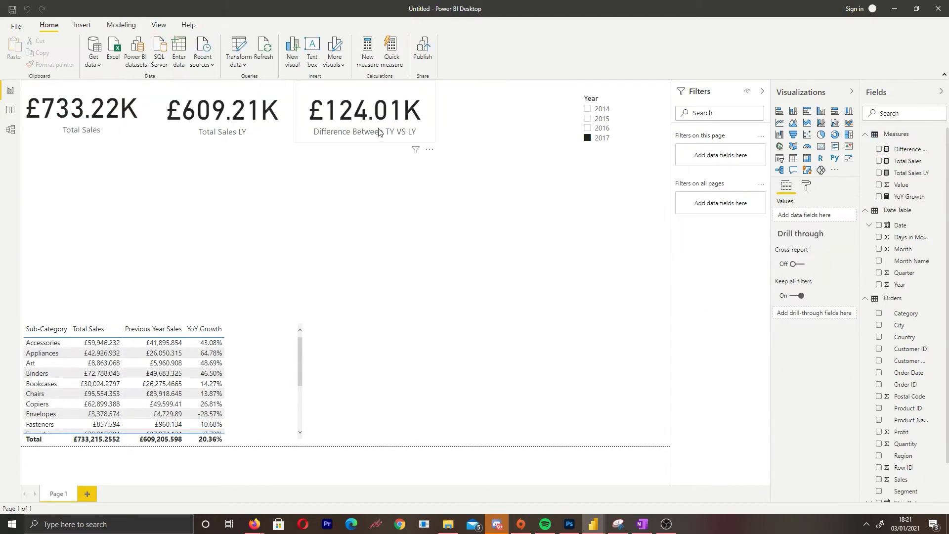
Add a card showing YoY Growth between the Difference Between TY VS LY card and the Year slicer.
left_click(822, 147)
left_click(879, 196)
left_click_drag(80, 246, 504, 136)
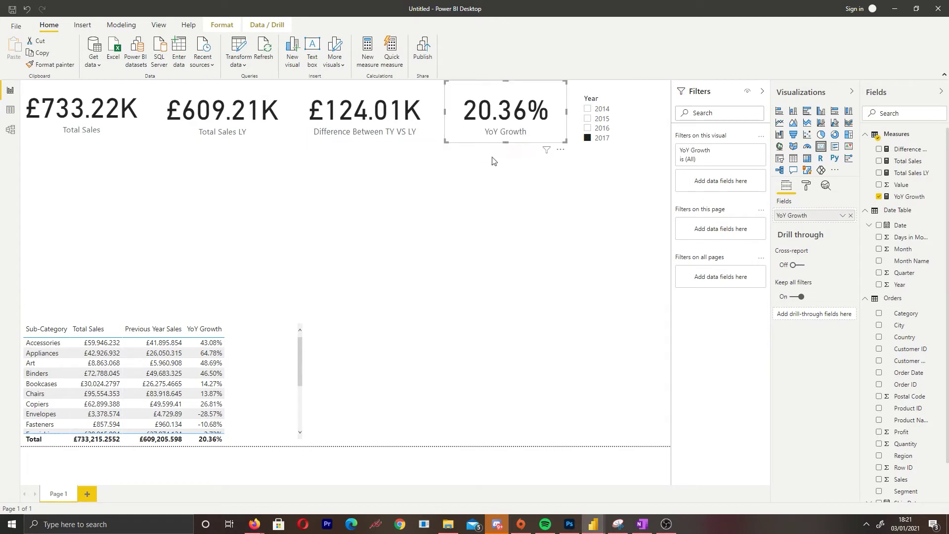
Rename the YoY Growth field in the new card as Growth.
double_click(804, 215)
type("Growth")
key("Return")
left_click(403, 246)
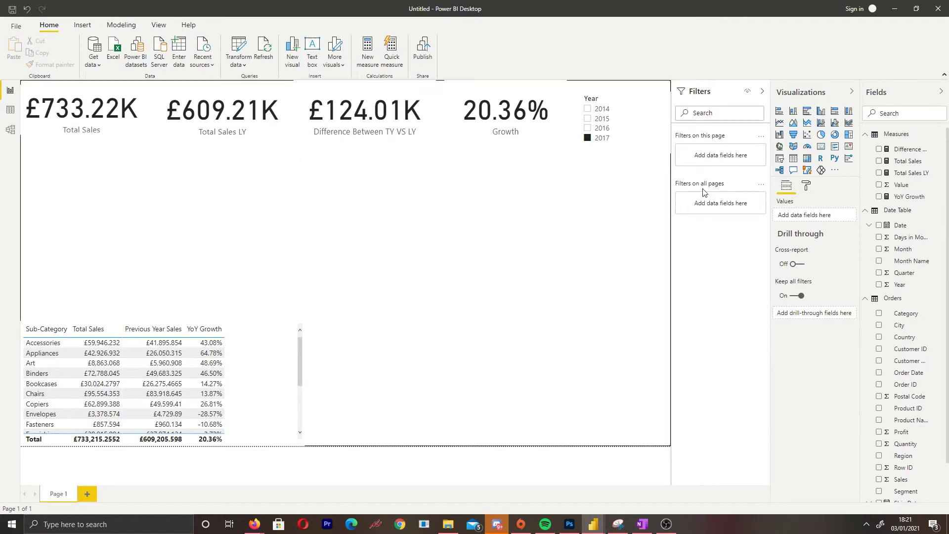
Add a stacked column chart of Difference Between TY VS LY by Month Name and enlarge it above the table.
left_click(793, 111)
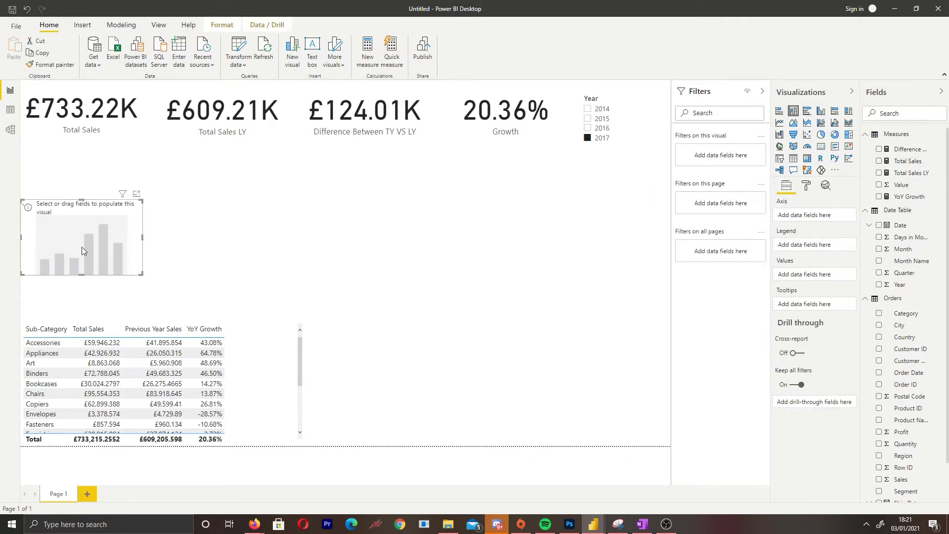
left_click(879, 249)
left_click_drag(143, 237, 359, 238)
left_click_drag(806, 274, 890, 267)
left_click(879, 261)
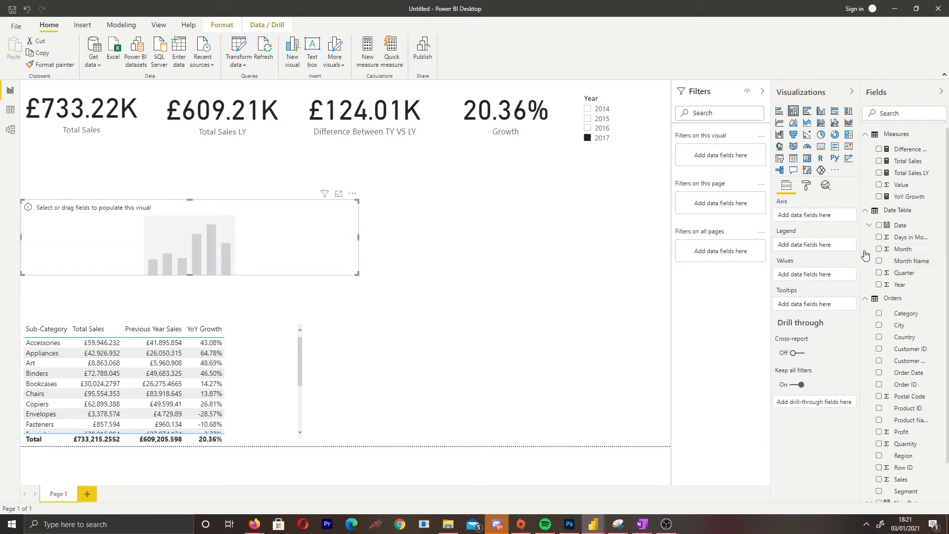
left_click_drag(905, 149, 797, 277)
left_click_drag(358, 273, 375, 292)
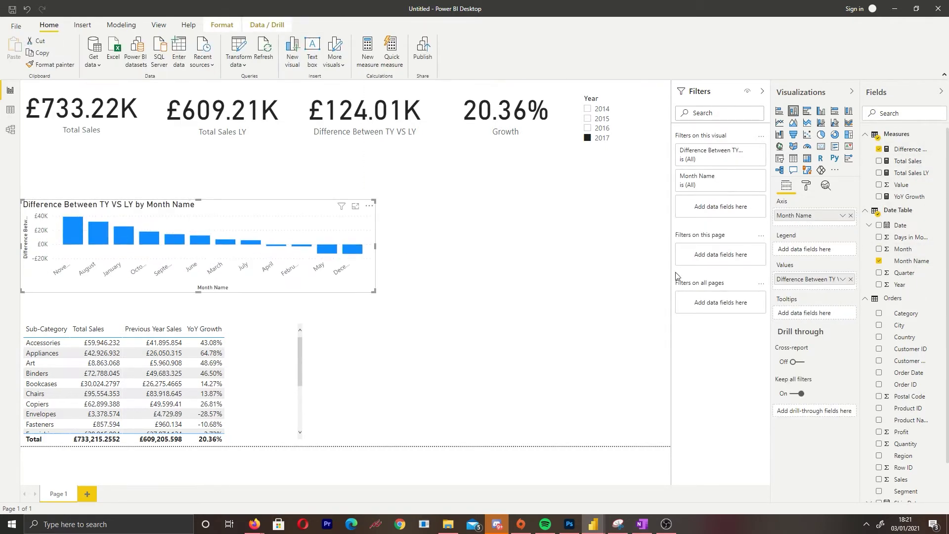
Open the sort-by-column choices for the Date Table's Month Name field.
left_click(905, 258)
left_click(367, 55)
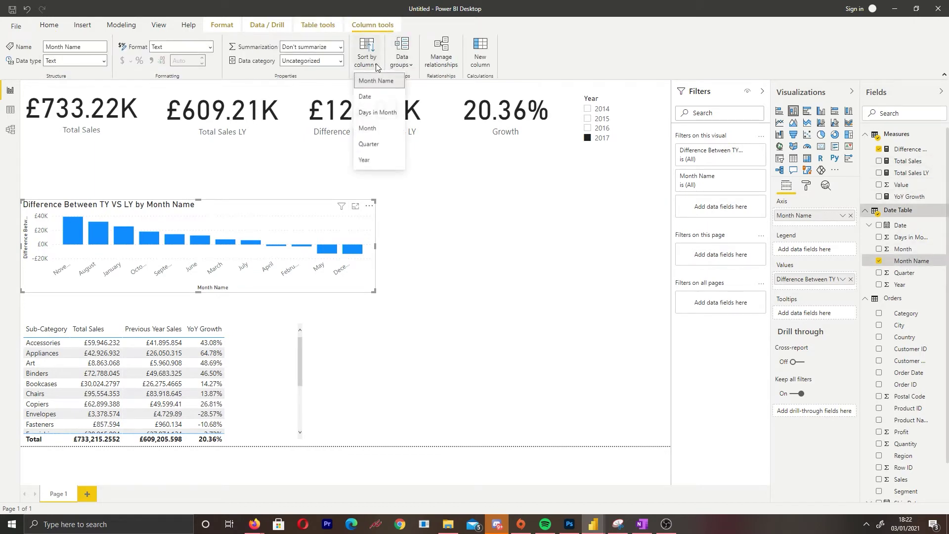